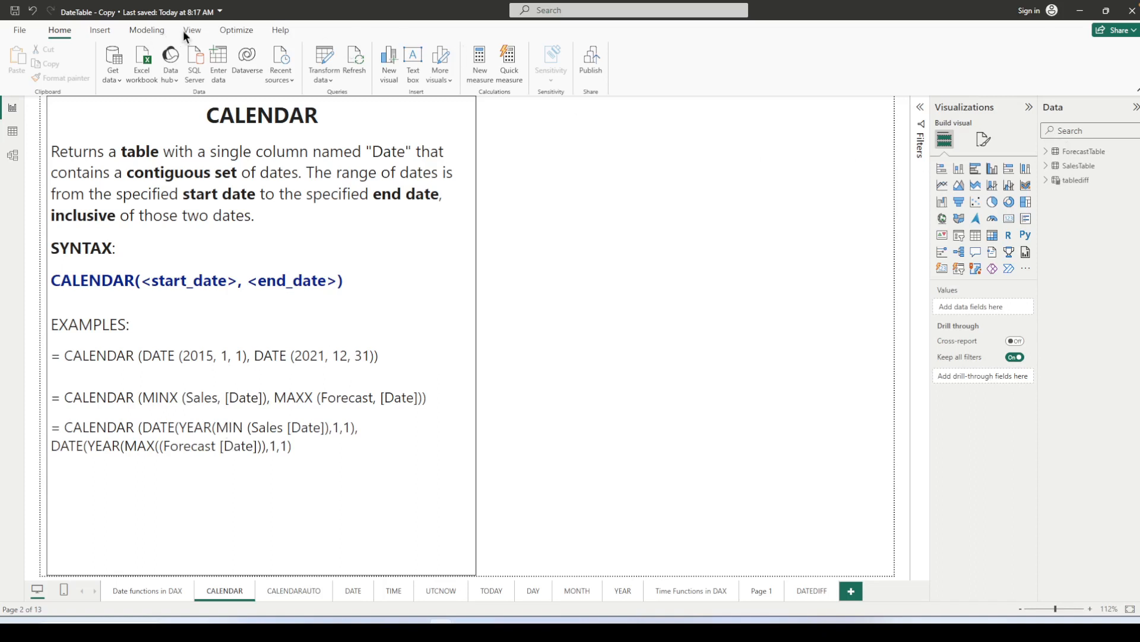
Step: Create a calculated table named Calendar with the formula CALENDAR(date(2010,1,1),date(2025,12,31))
{"action": "left_click", "coordinate": [148, 30]}
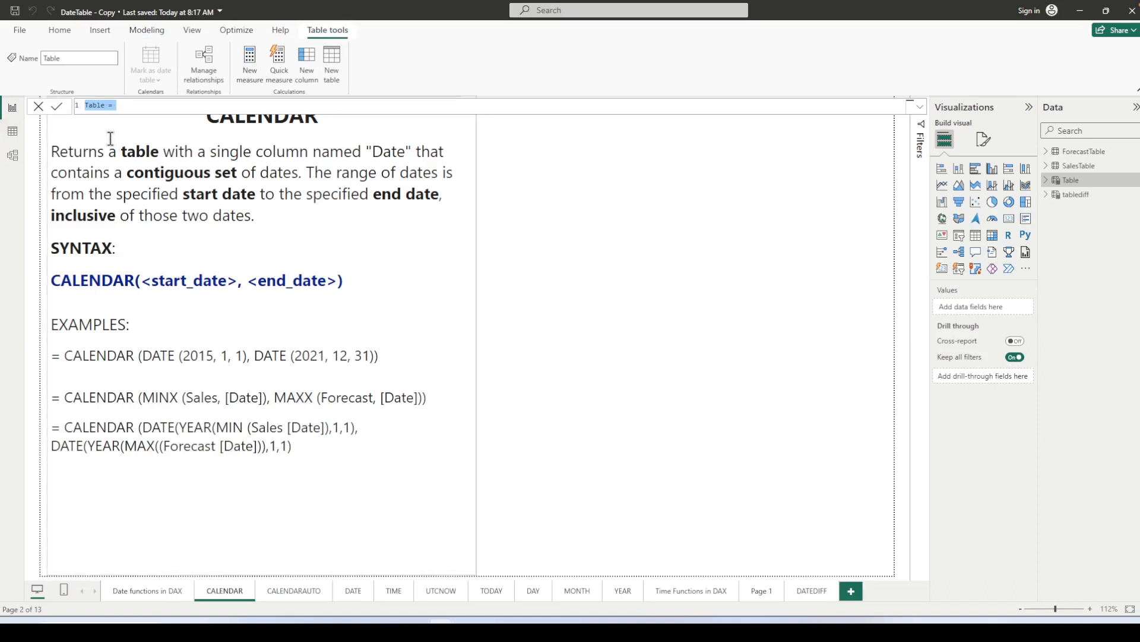
{"action": "type", "text": "Calendar=cal"}
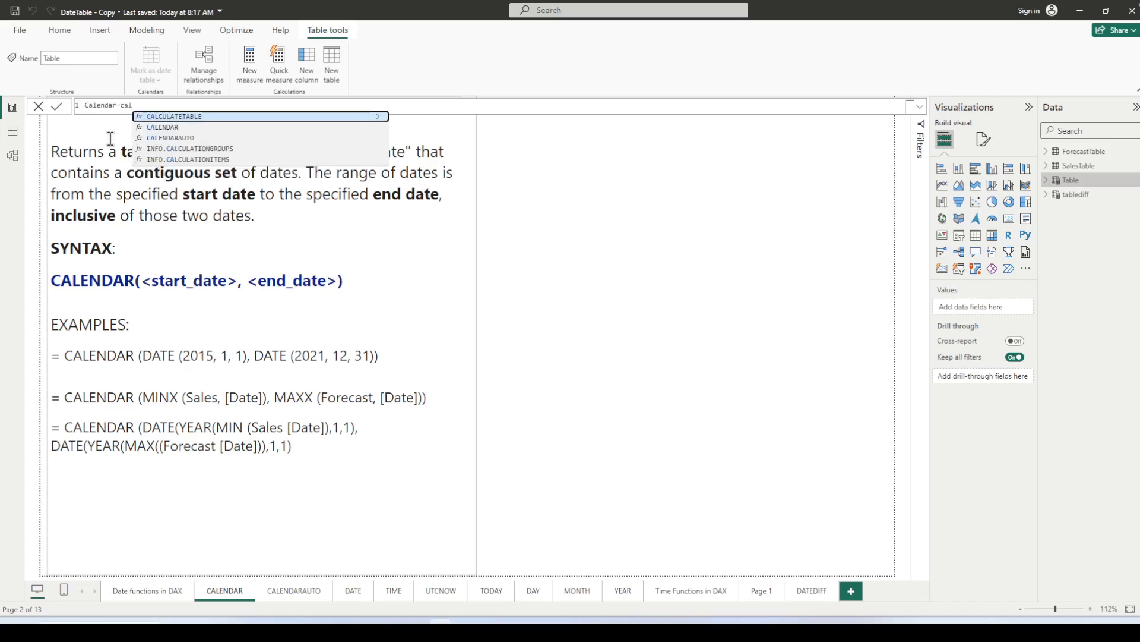
{"action": "key", "text": "Down"}
{"action": "key", "text": "Tab"}
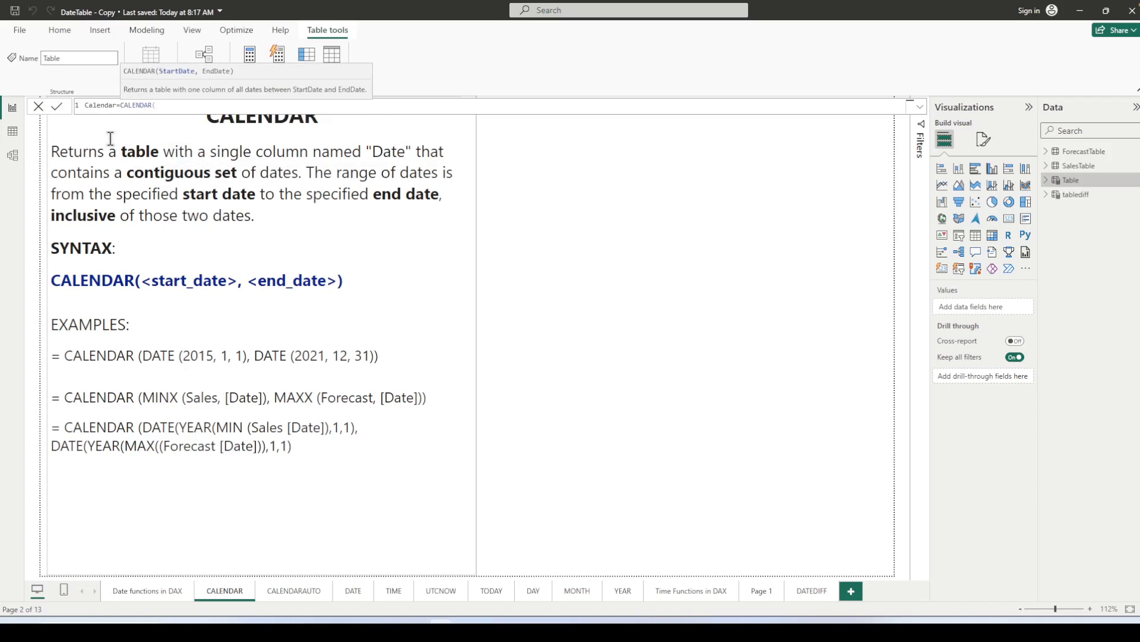
{"action": "type", "text": "date("}
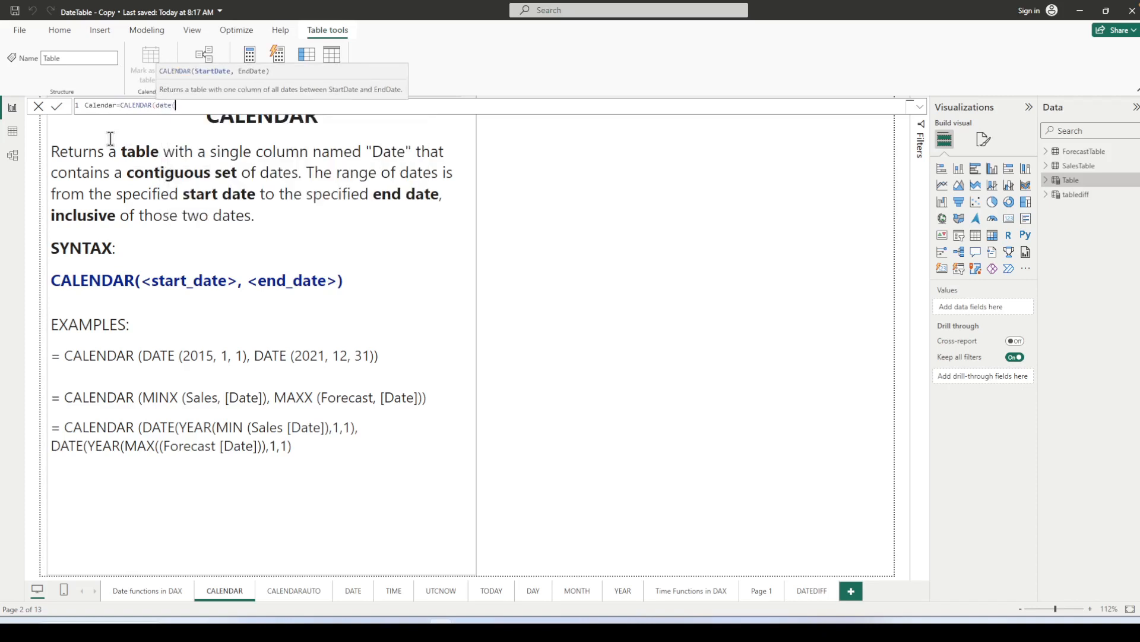
{"action": "type", "text": "20"}
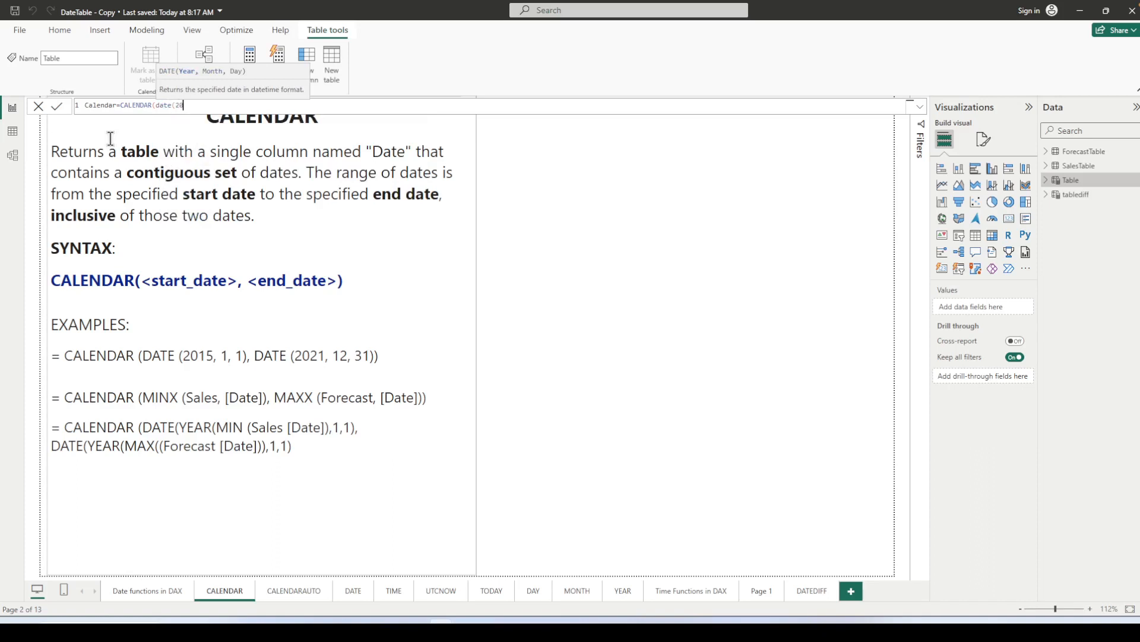
{"action": "type", "text": "10,1,1),d"}
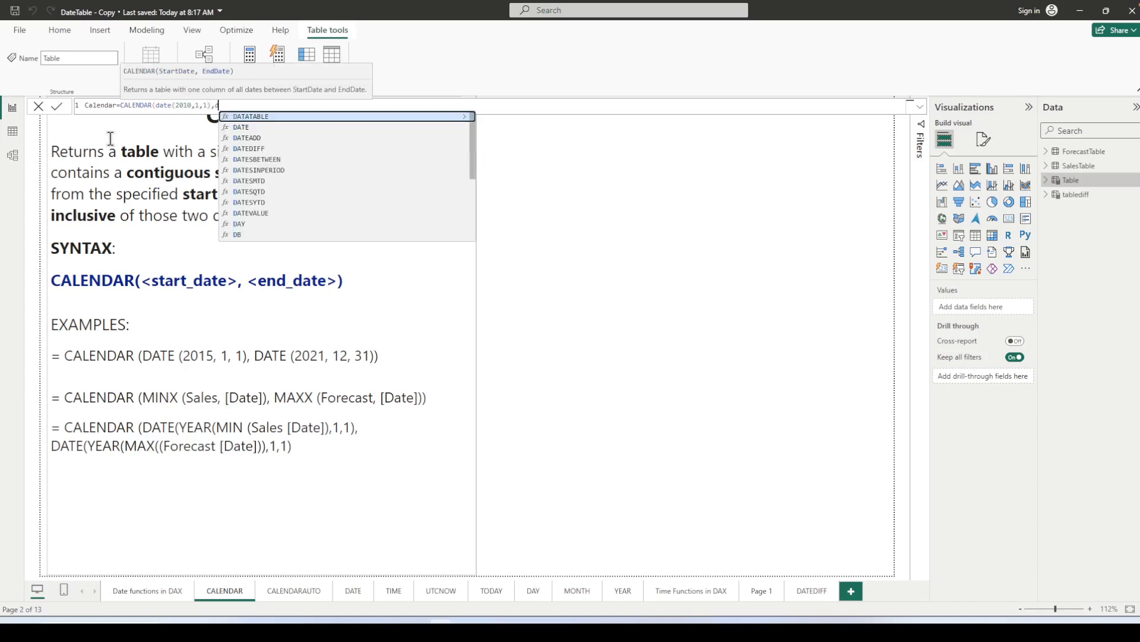
{"action": "type", "text": "ate"}
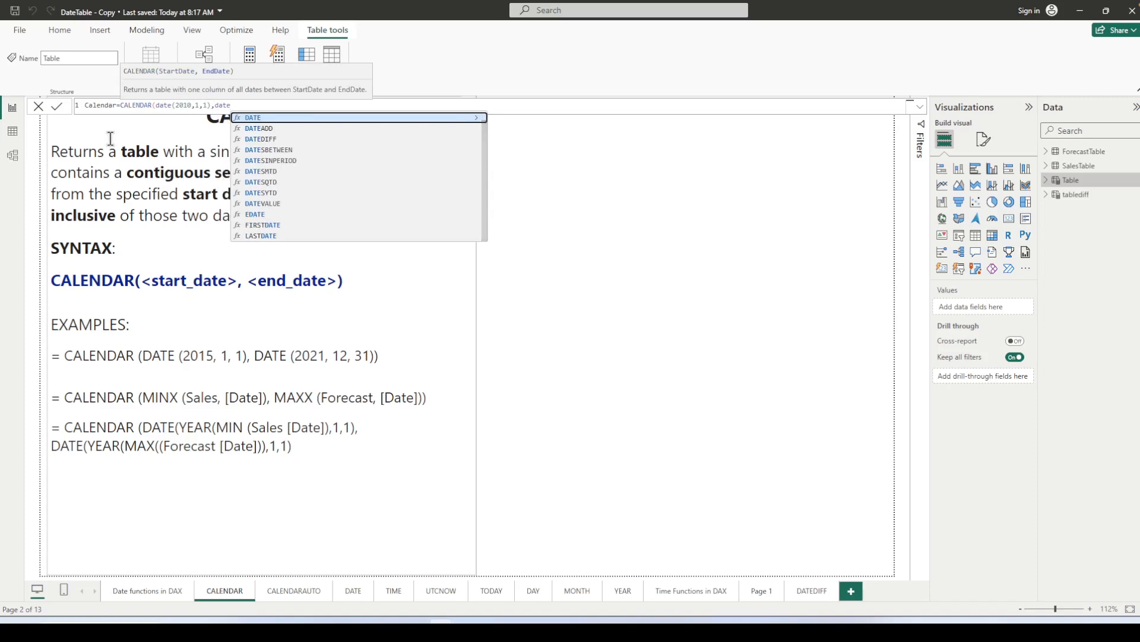
{"action": "type", "text": "(2025"}
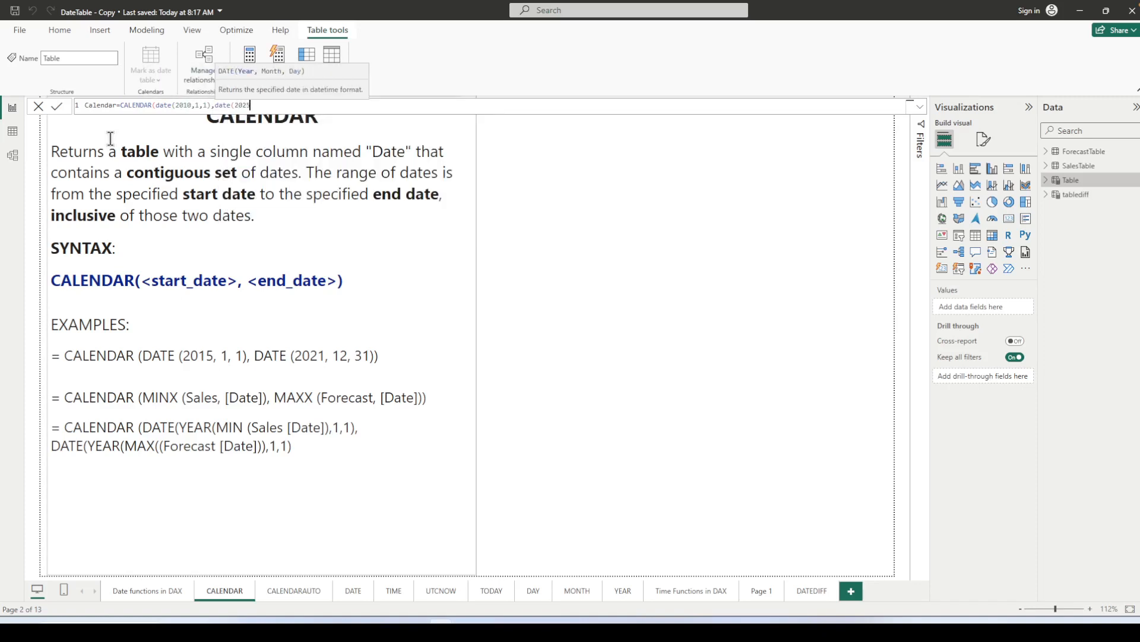
{"action": "type", "text": ",12,31))"}
{"action": "key", "text": "Return"}
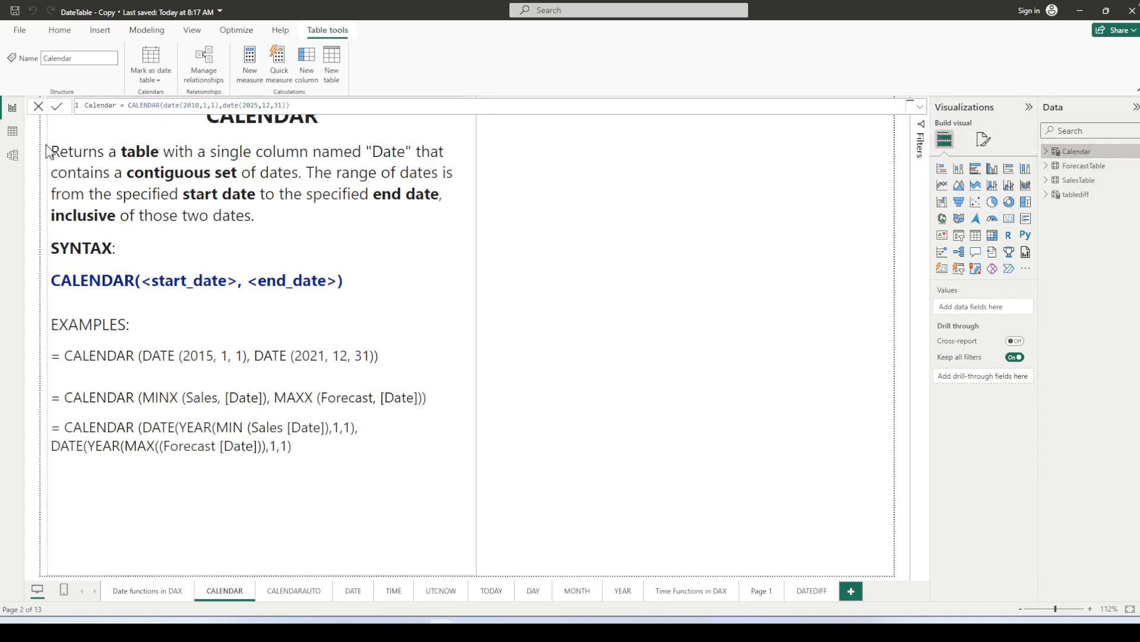
Step: Show the Calendar table's data and sort its Date column in descending order to review the latest dates
{"action": "left_click", "coordinate": [8, 140]}
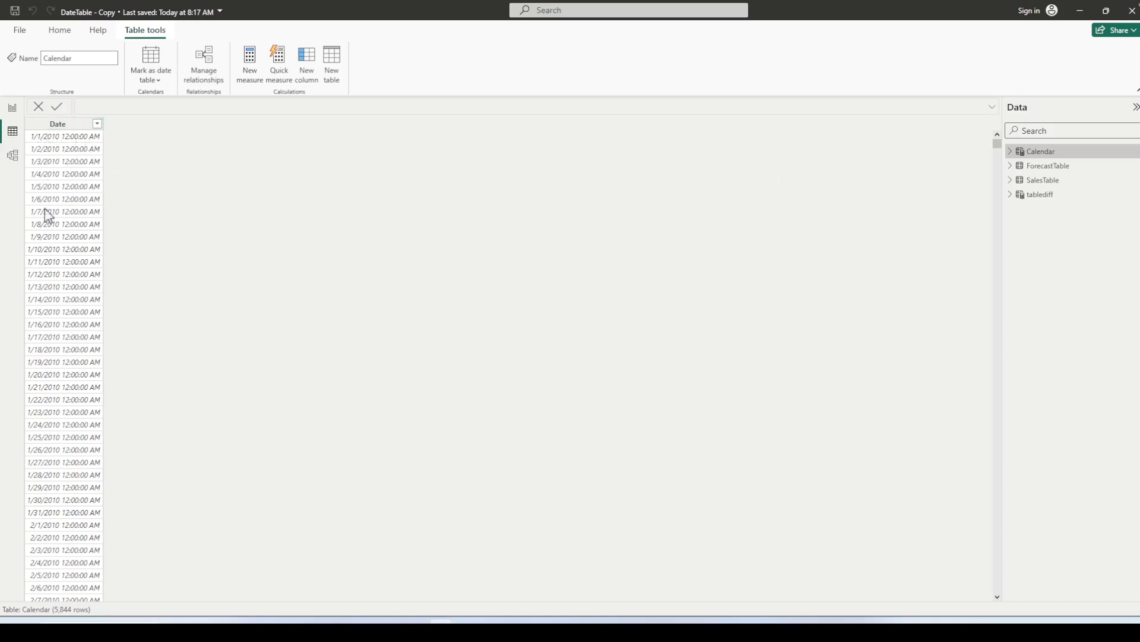
{"action": "scroll", "coordinate": [66, 294], "scroll_direction": "down", "scroll_amount": 6}
{"action": "scroll", "coordinate": [65, 294], "scroll_direction": "down", "scroll_amount": 20}
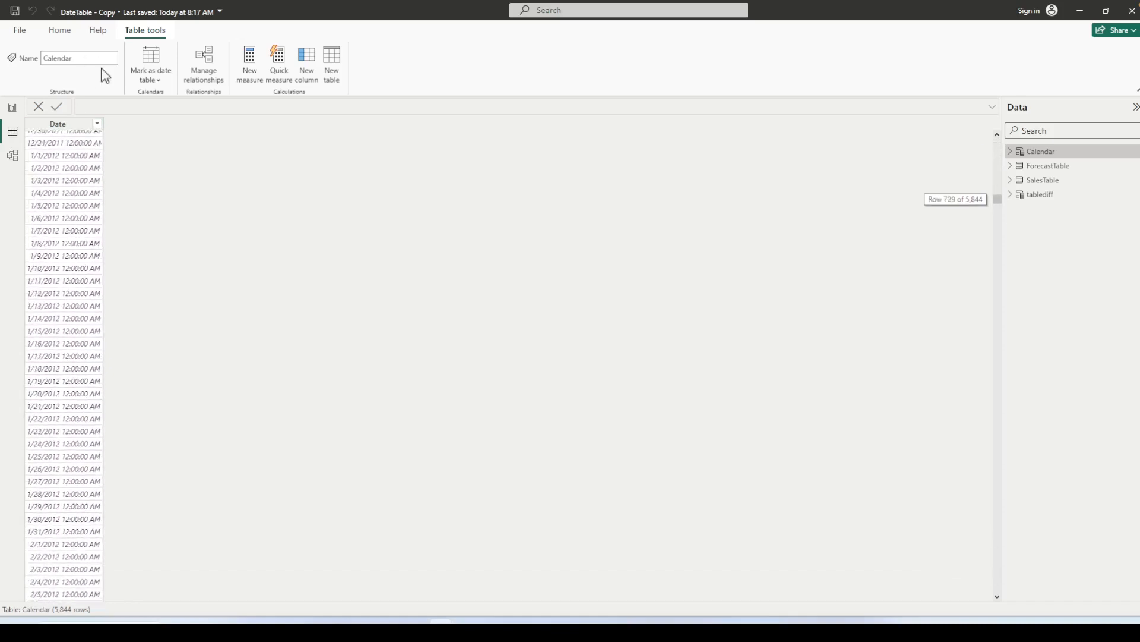
{"action": "scroll", "coordinate": [104, 149], "scroll_direction": "down", "scroll_amount": 16}
{"action": "left_click", "coordinate": [97, 124]}
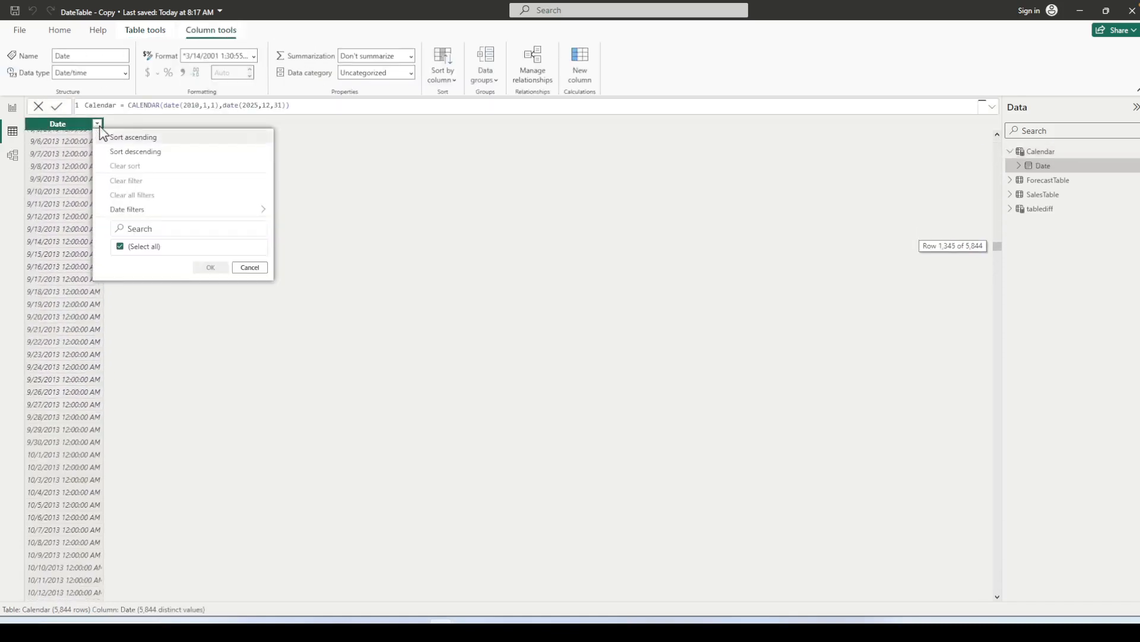
{"action": "left_click", "coordinate": [135, 151]}
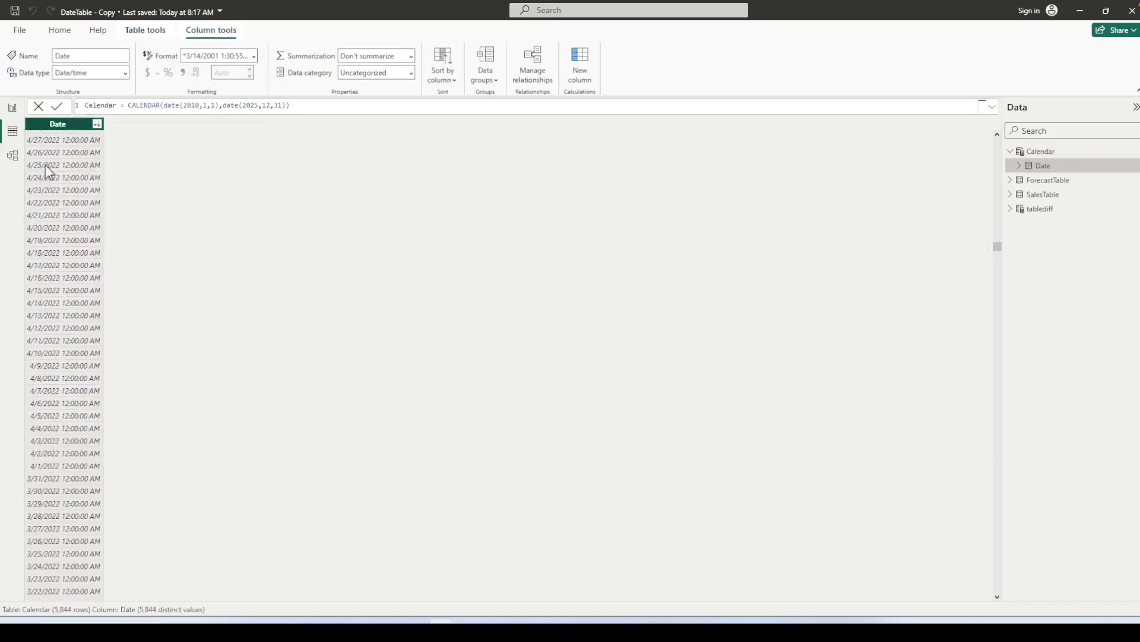
{"action": "left_click_drag", "start_coordinate": [997, 244], "coordinate": [993, 138]}
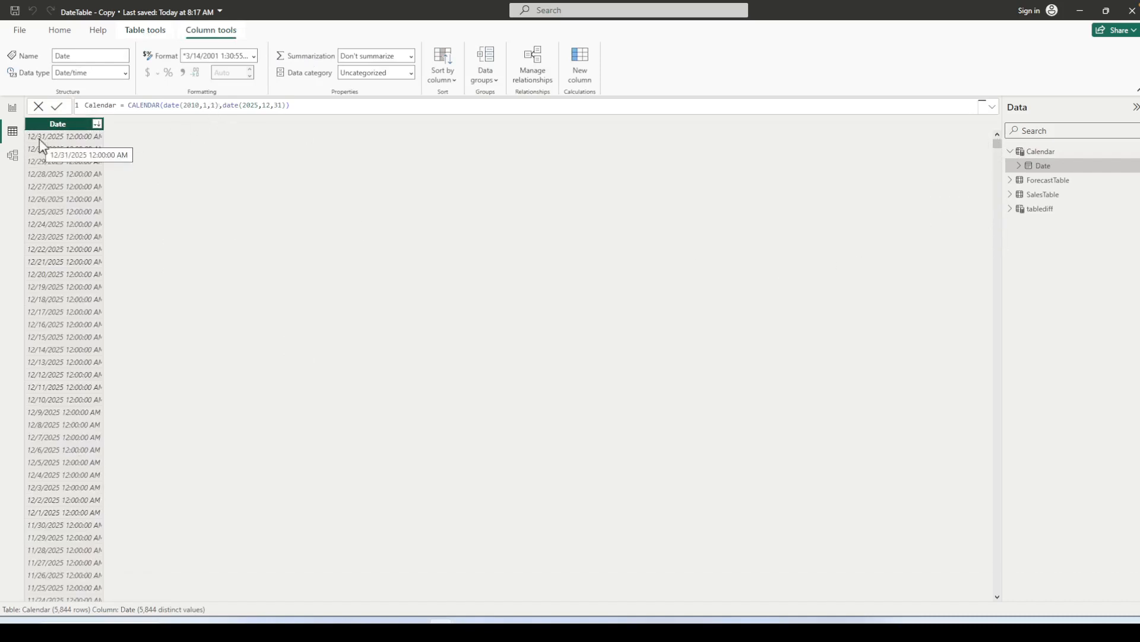
Step: Return to the report and start a new calculated table named Calendardynamic that uses the CALENDAR function
{"action": "left_click", "coordinate": [12, 110]}
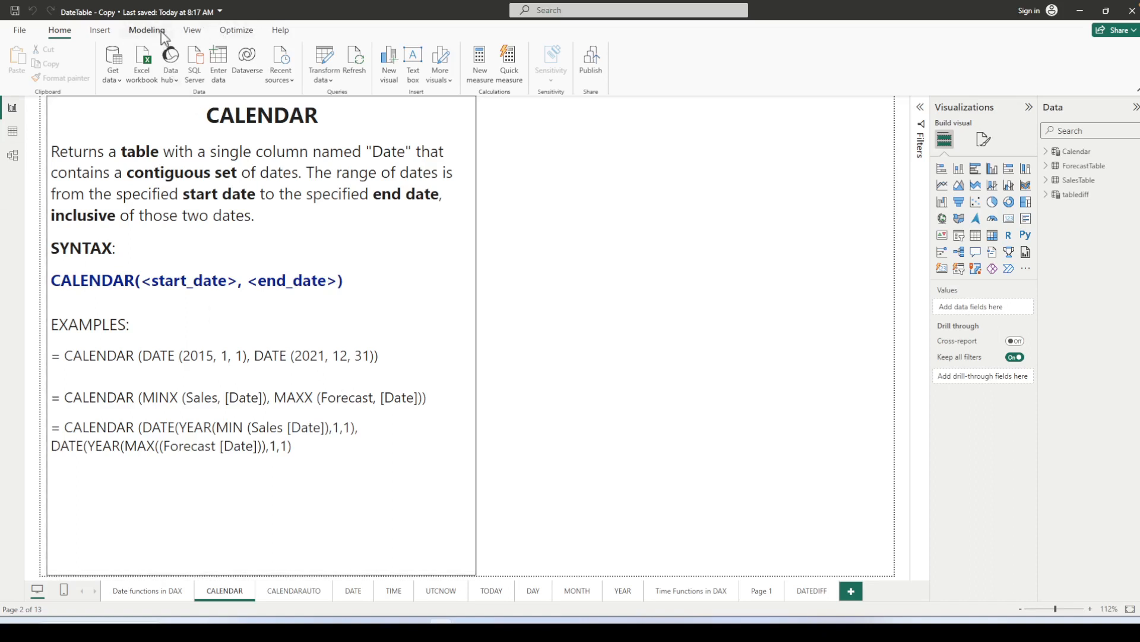
{"action": "left_click", "coordinate": [100, 30]}
{"action": "left_click", "coordinate": [147, 29]}
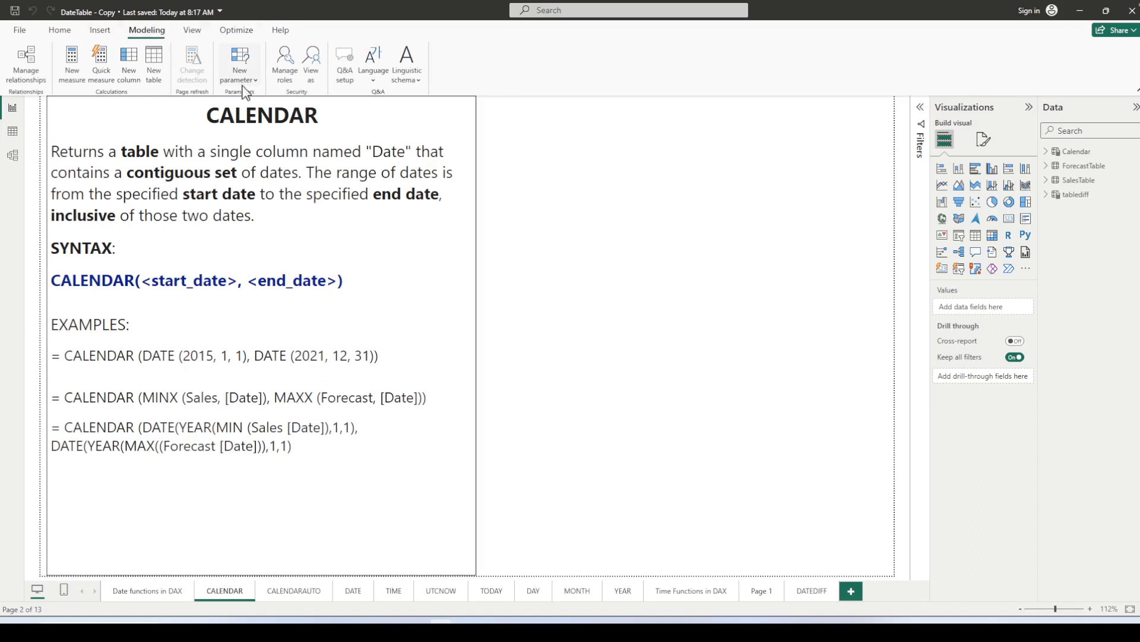
{"action": "left_click", "coordinate": [154, 57]}
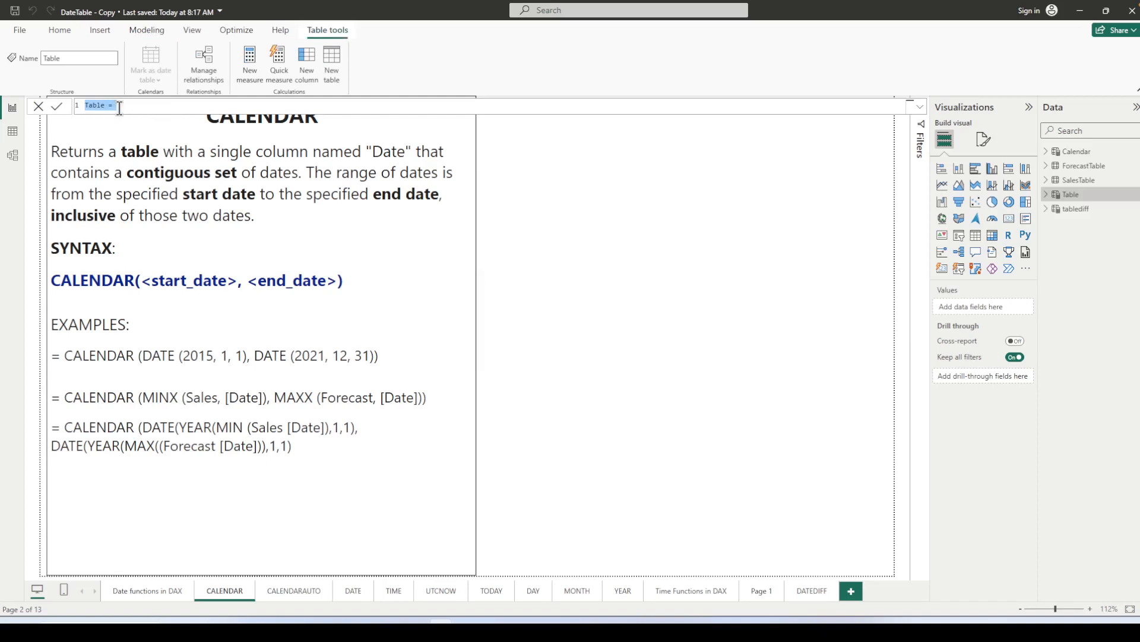
{"action": "type", "text": "CalendarDynamic=ca"}
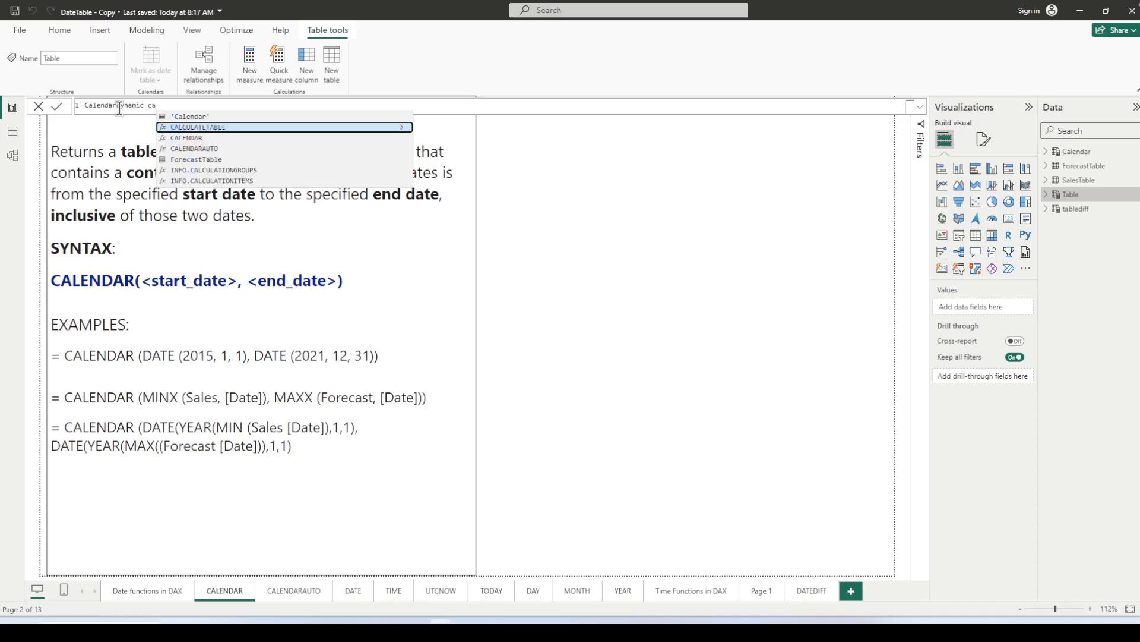
{"action": "key", "text": "Down"}
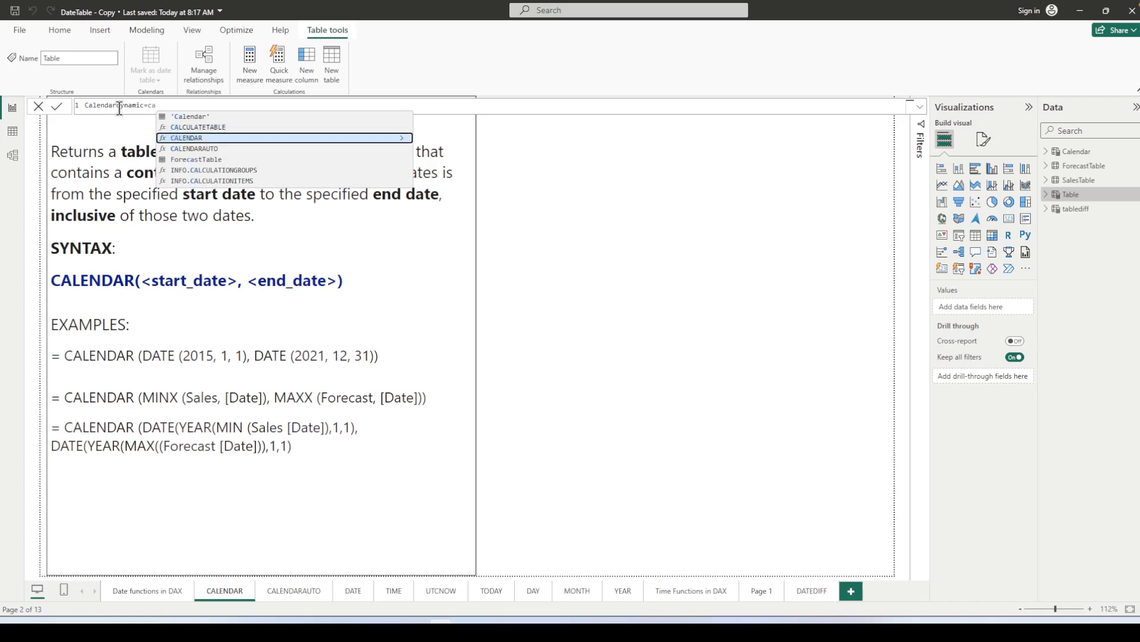
{"action": "key", "text": "Tab"}
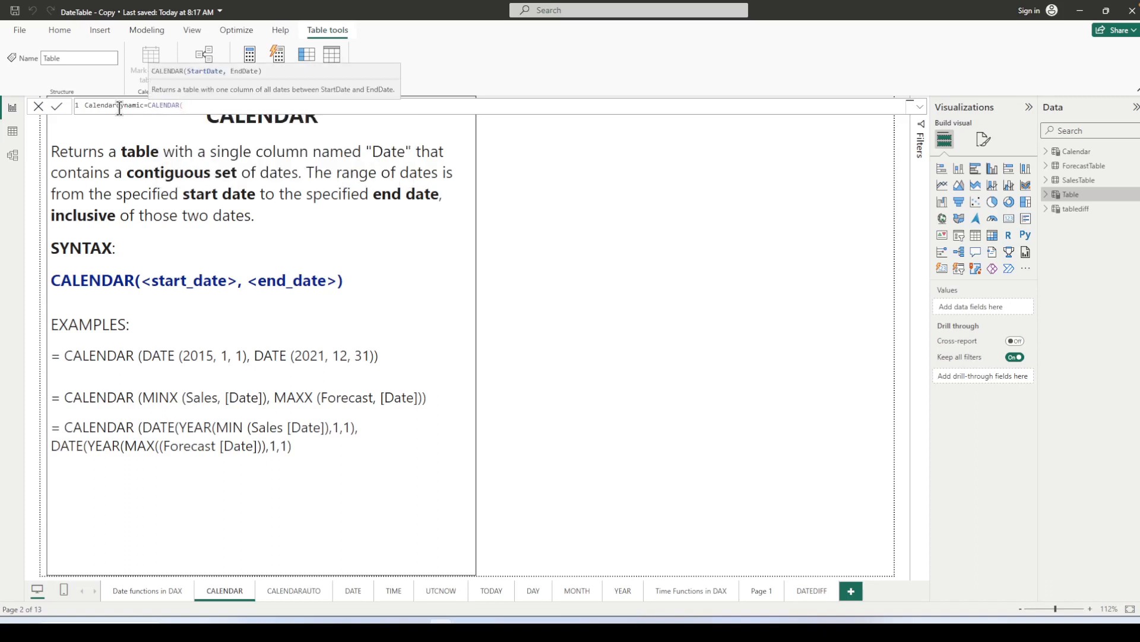
Step: Set the start date argument of the Calendardynamic formula to min(SalesTable[Salesdate])
{"action": "type", "text": "min"}
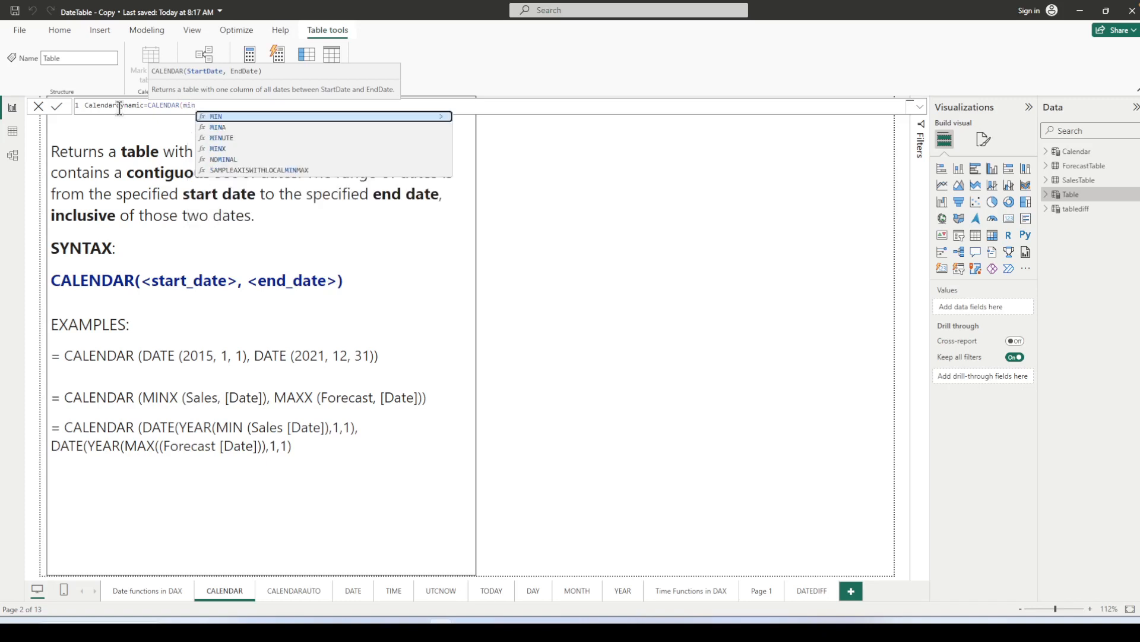
{"action": "type", "text": "("}
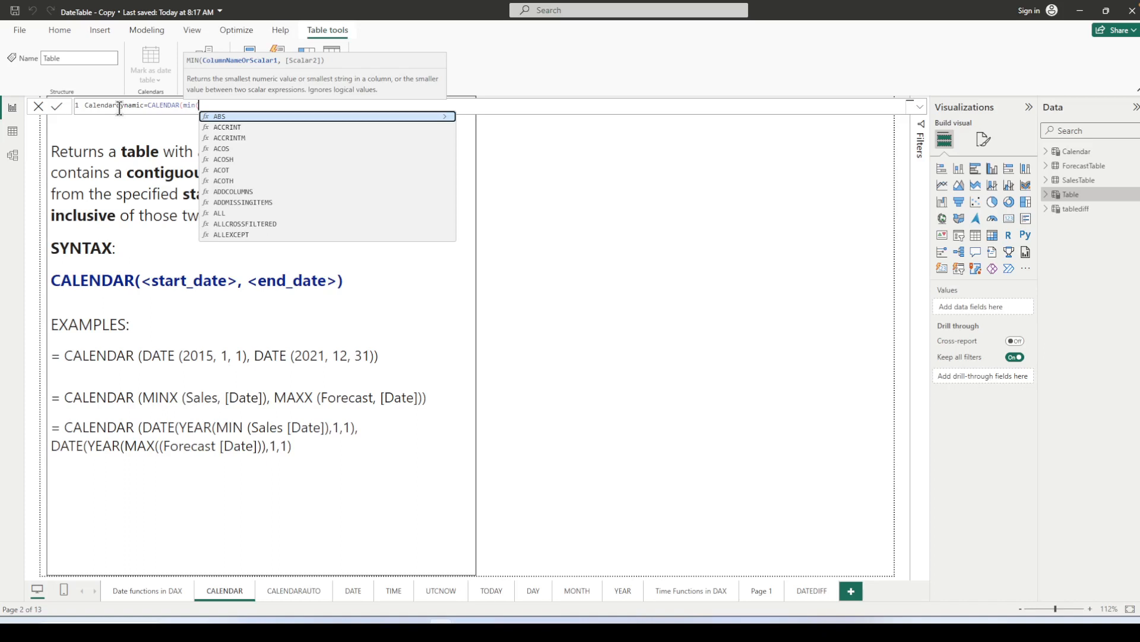
{"action": "type", "text": "sa"}
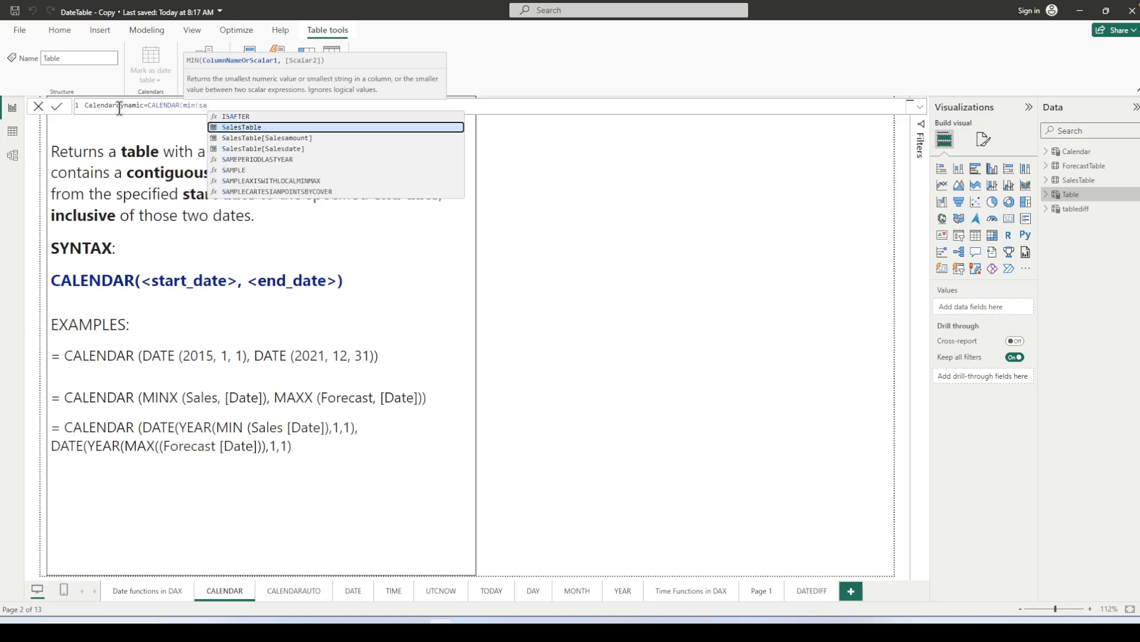
{"action": "key", "text": "Down"}
{"action": "key", "text": "Down"}
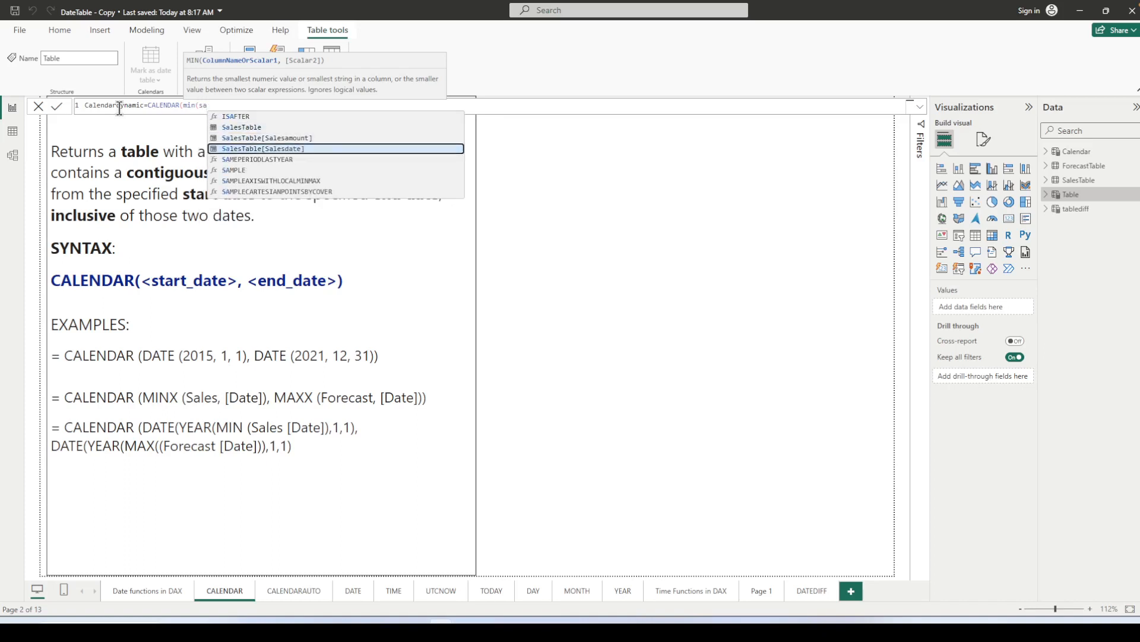
{"action": "key", "text": "Tab"}
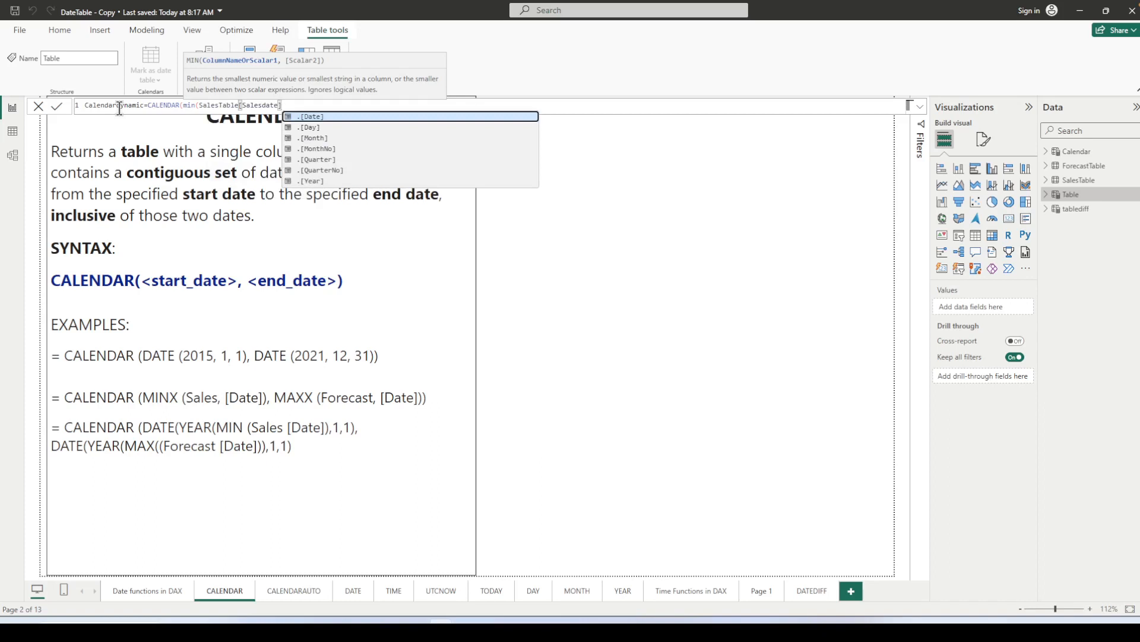
{"action": "type", "text": ")"}
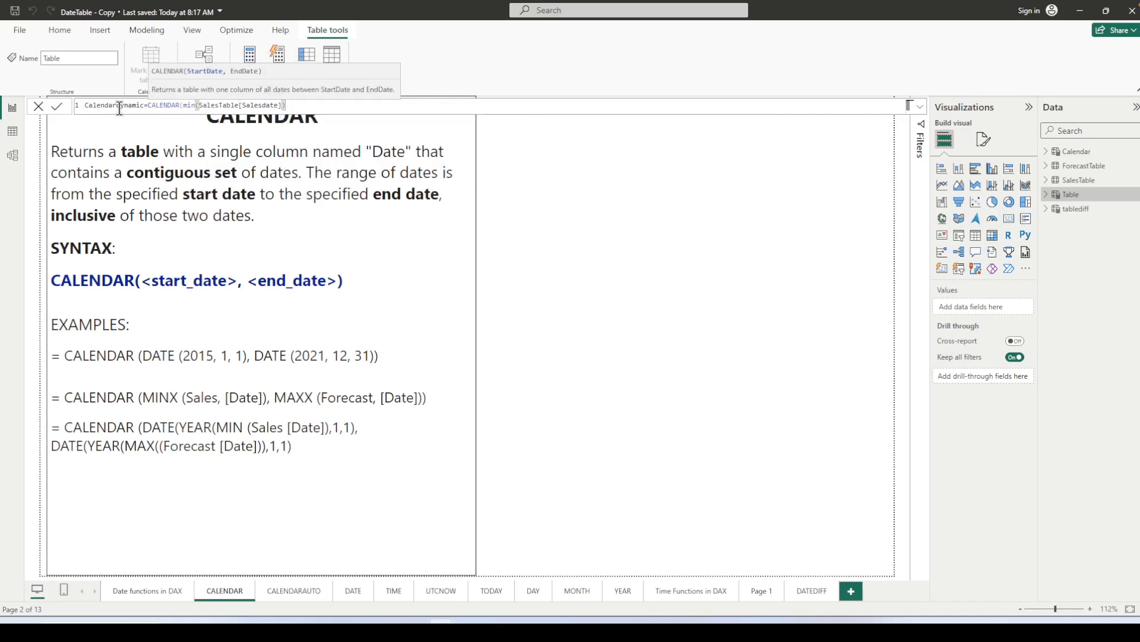
Step: Set the end date argument to max(ForecastTable[ForecastDate]) and commit the Calendardynamic formula
{"action": "type", "text": ",max"}
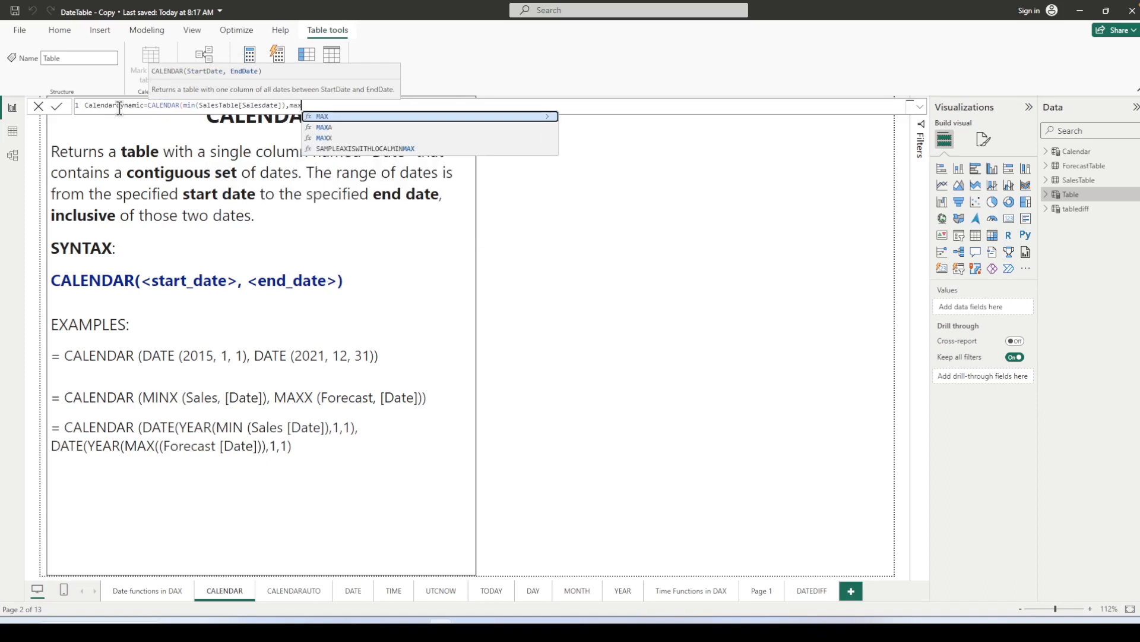
{"action": "type", "text": "("}
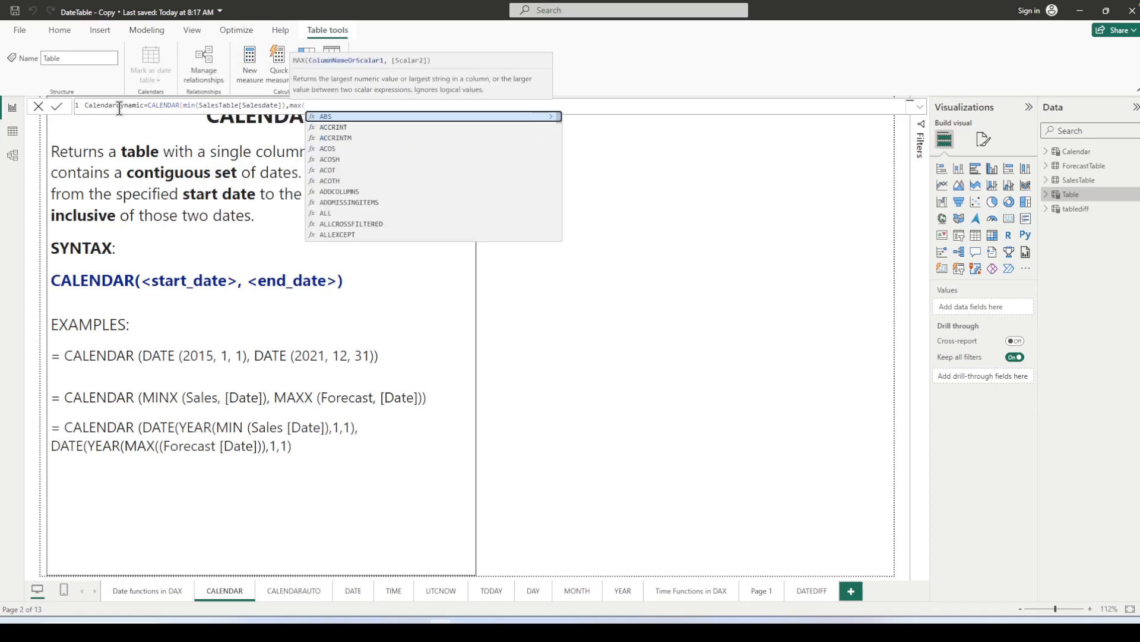
{"action": "type", "text": "For"}
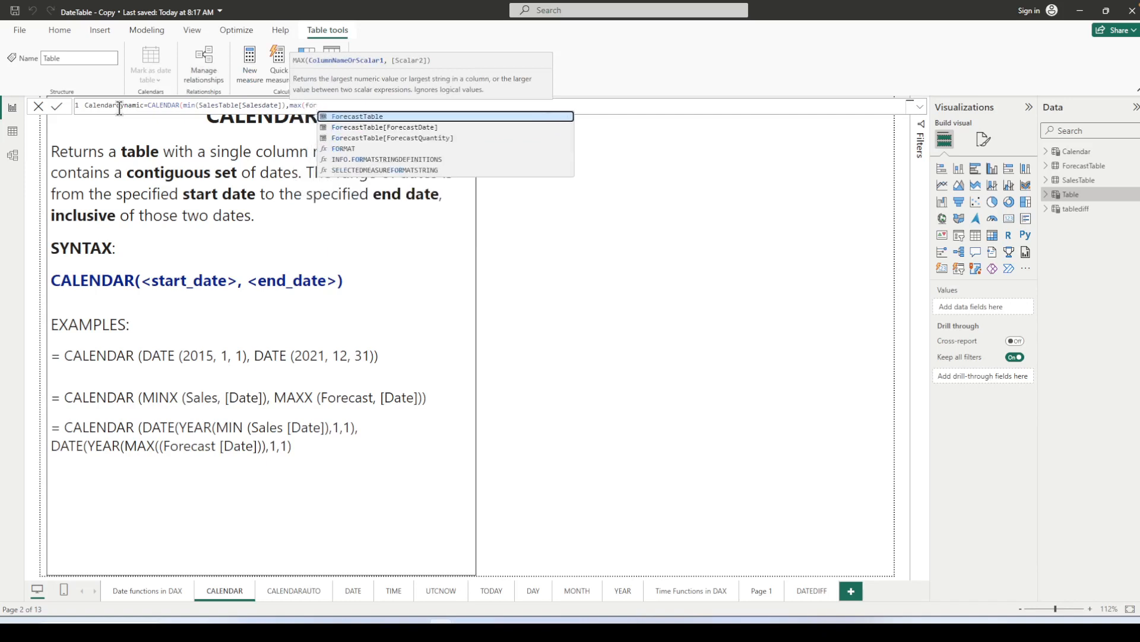
{"action": "key", "text": "Down"}
{"action": "key", "text": "Down"}
{"action": "key", "text": "Up"}
{"action": "key", "text": "Tab"}
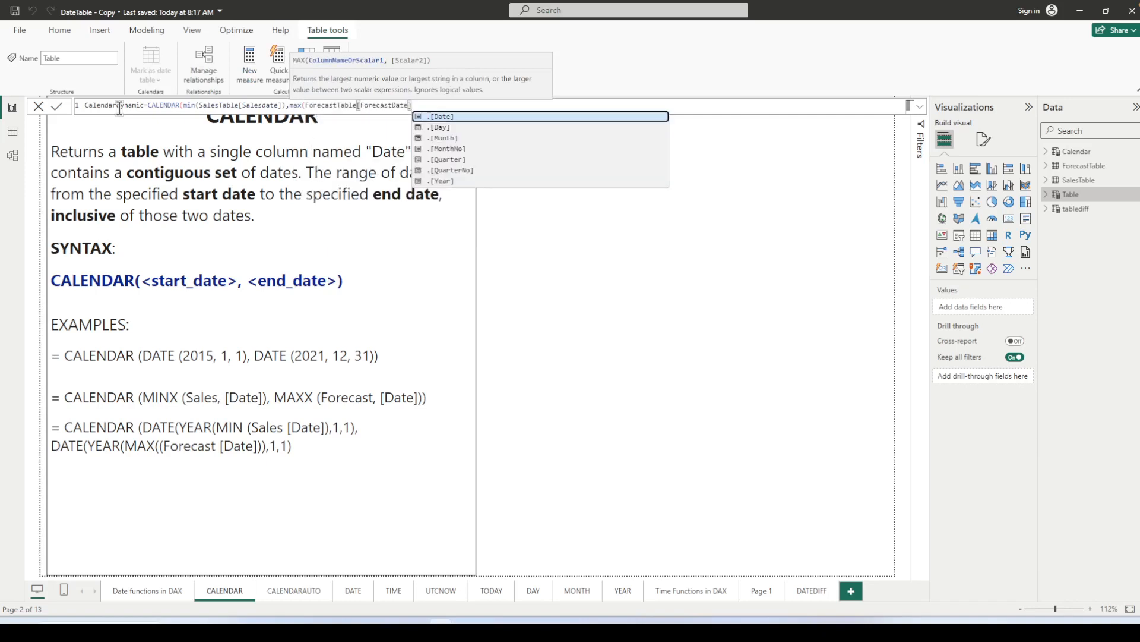
{"action": "type", "text": ")"}
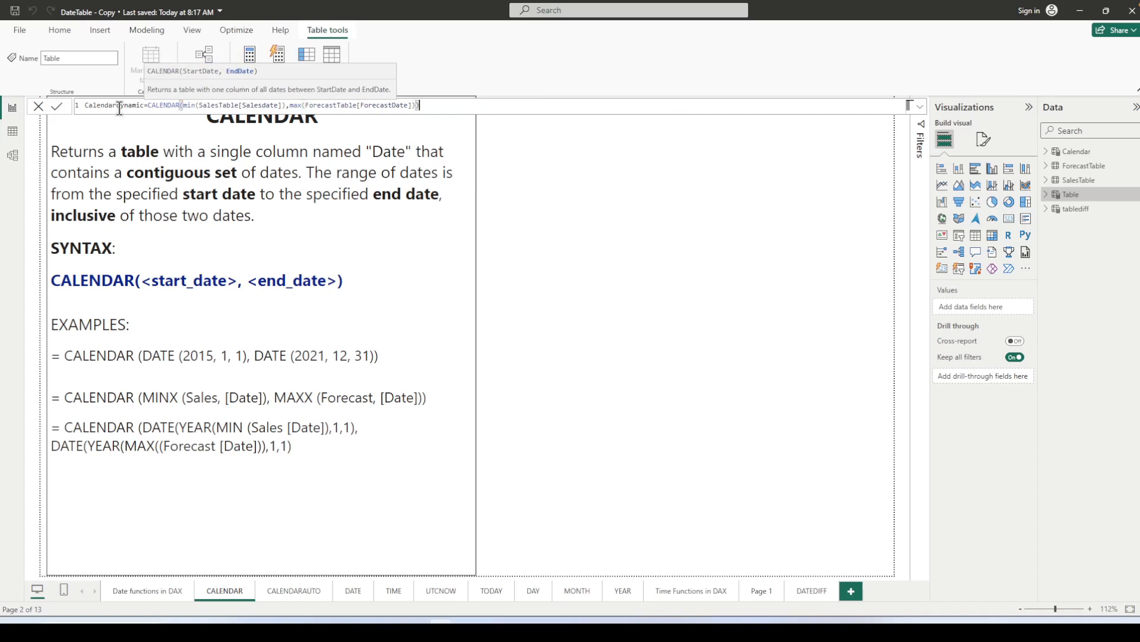
{"action": "type", "text": ")"}
{"action": "key", "text": "Return"}
{"action": "key", "text": "Return"}
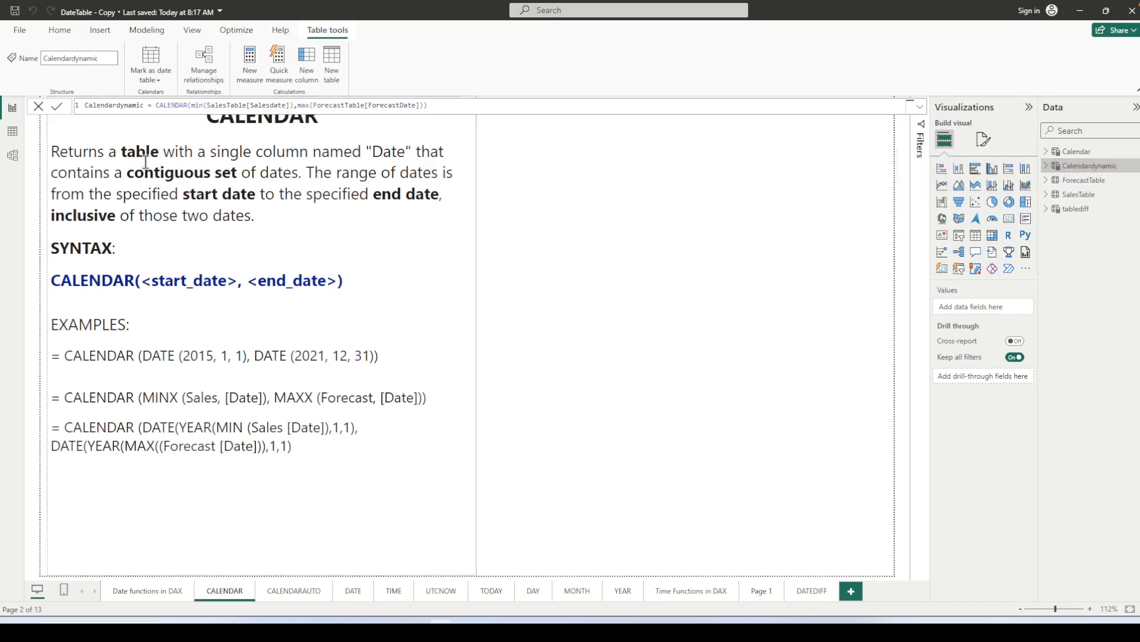
Step: Show the Calendardynamic table's data and sort its Date column in descending order
{"action": "left_click", "coordinate": [13, 135]}
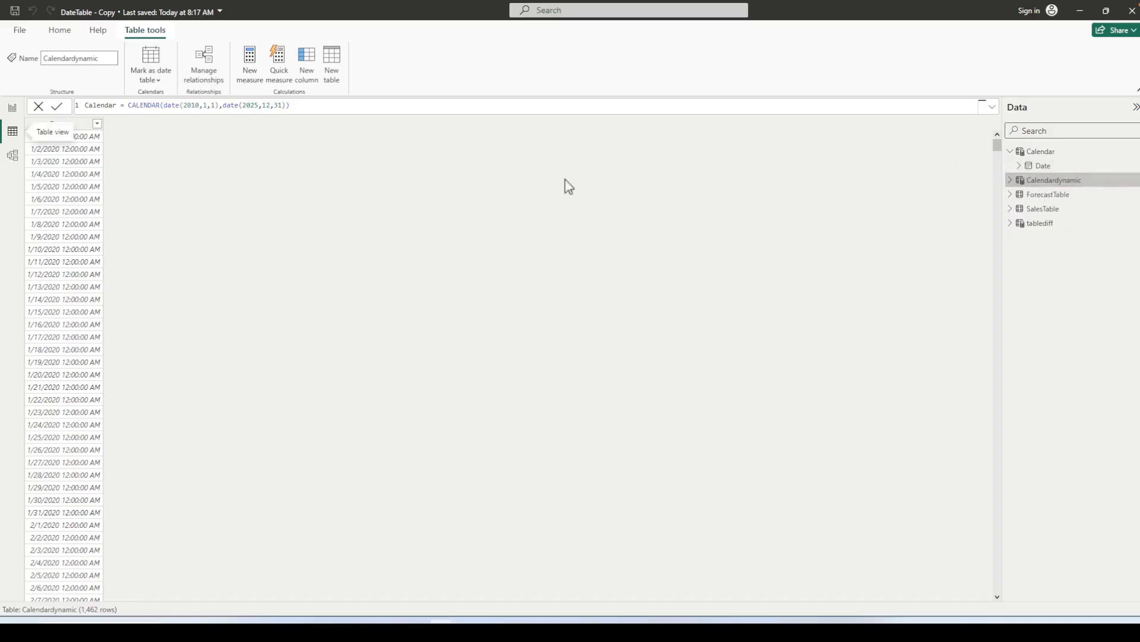
{"action": "left_click", "coordinate": [97, 124]}
{"action": "left_click", "coordinate": [135, 151]}
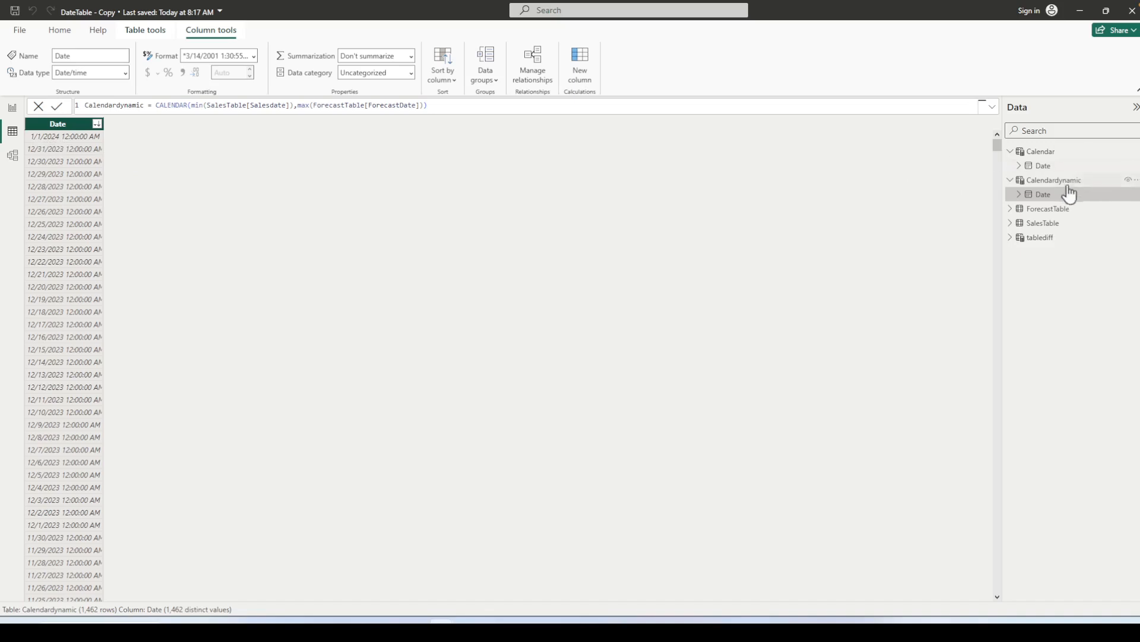
Step: Compare the dates in SalesTable and ForecastTable with the Calendardynamic table's max(ForecastTable[ForecastDate]) argument and latest date
{"action": "left_click", "coordinate": [1045, 224]}
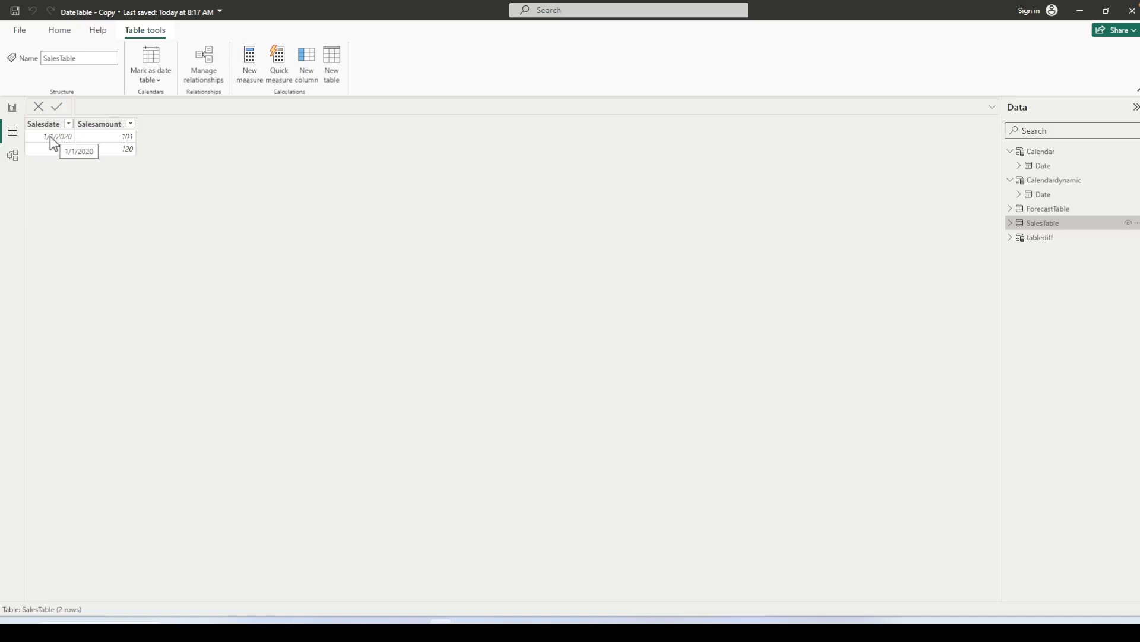
{"action": "left_click", "coordinate": [1051, 209]}
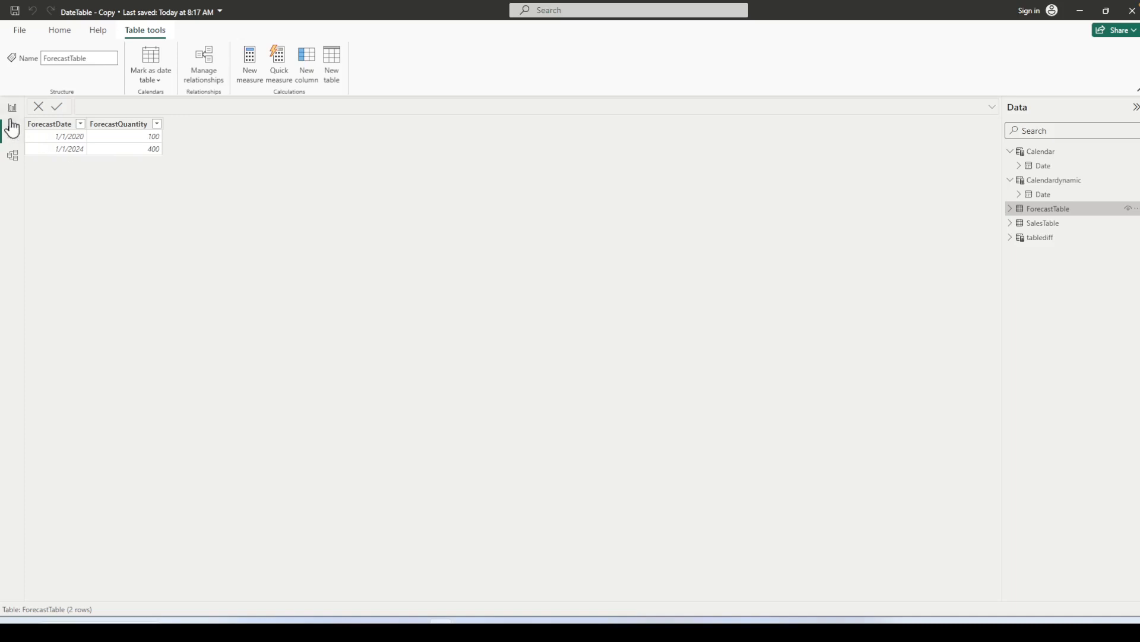
{"action": "left_click", "coordinate": [1056, 182]}
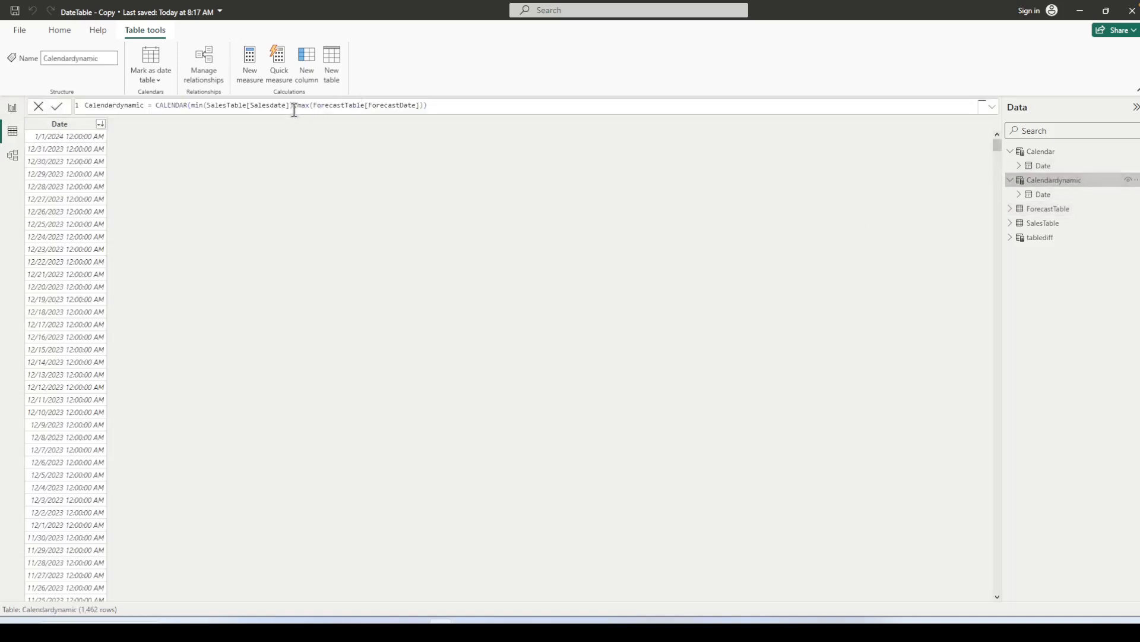
{"action": "left_click_drag", "start_coordinate": [300, 109], "coordinate": [425, 108]}
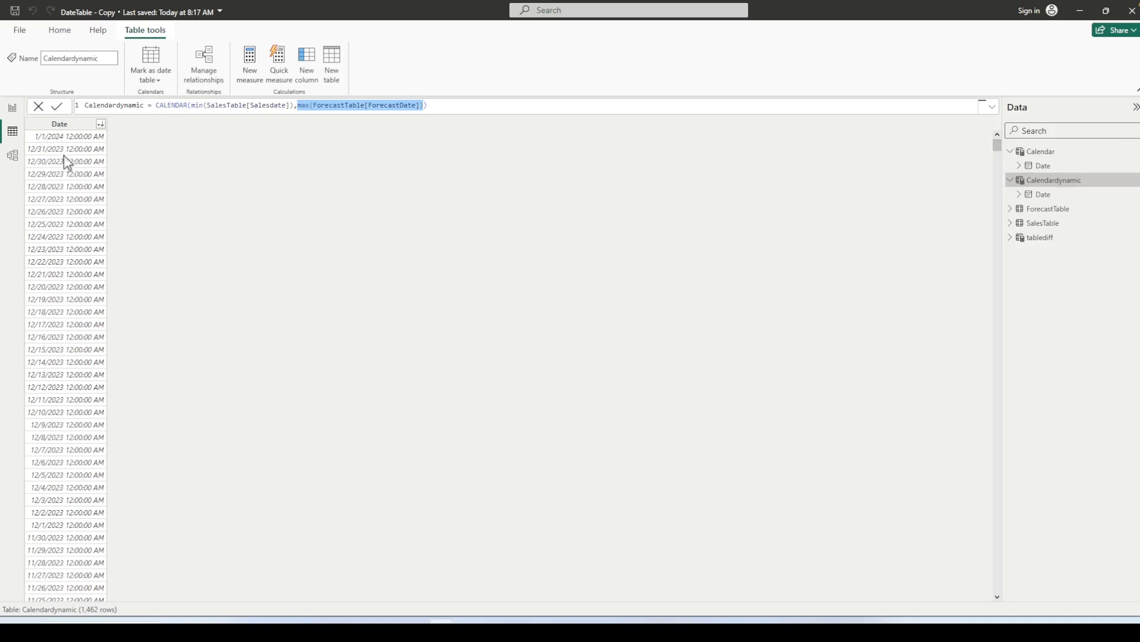
{"action": "left_click", "coordinate": [50, 140]}
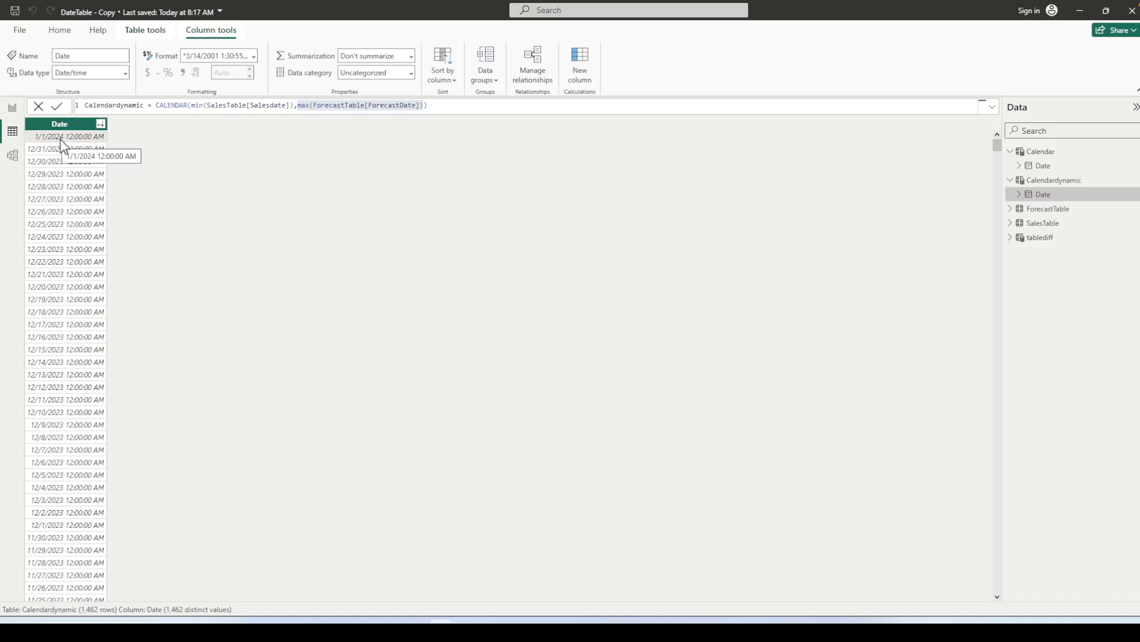
Step: Wrap the start date argument min(SalesTable[Salesdate]) of the Calendardynamic formula in the YEAR function
{"action": "left_click", "coordinate": [1037, 182]}
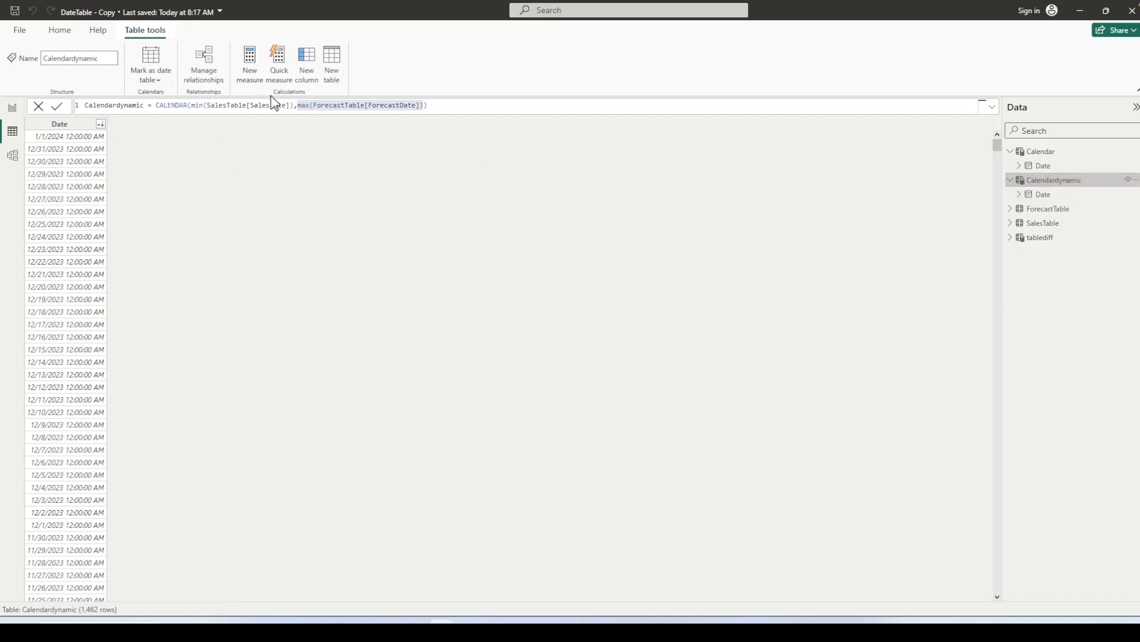
{"action": "left_click", "coordinate": [192, 106]}
{"action": "double_click", "coordinate": [193, 105]}
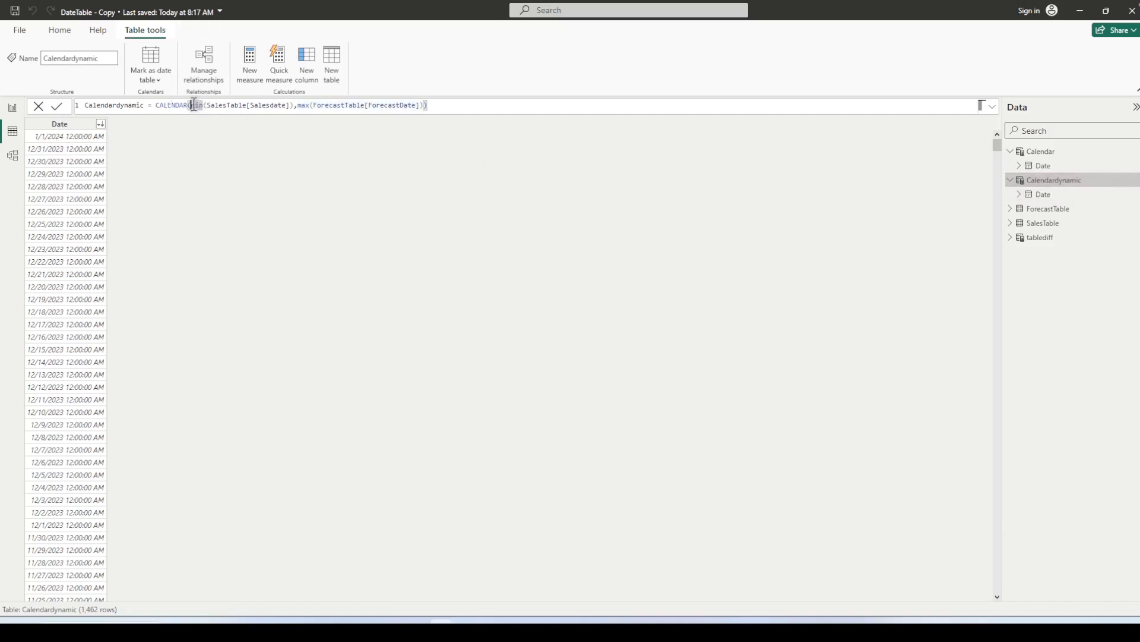
{"action": "type", "text": "year"}
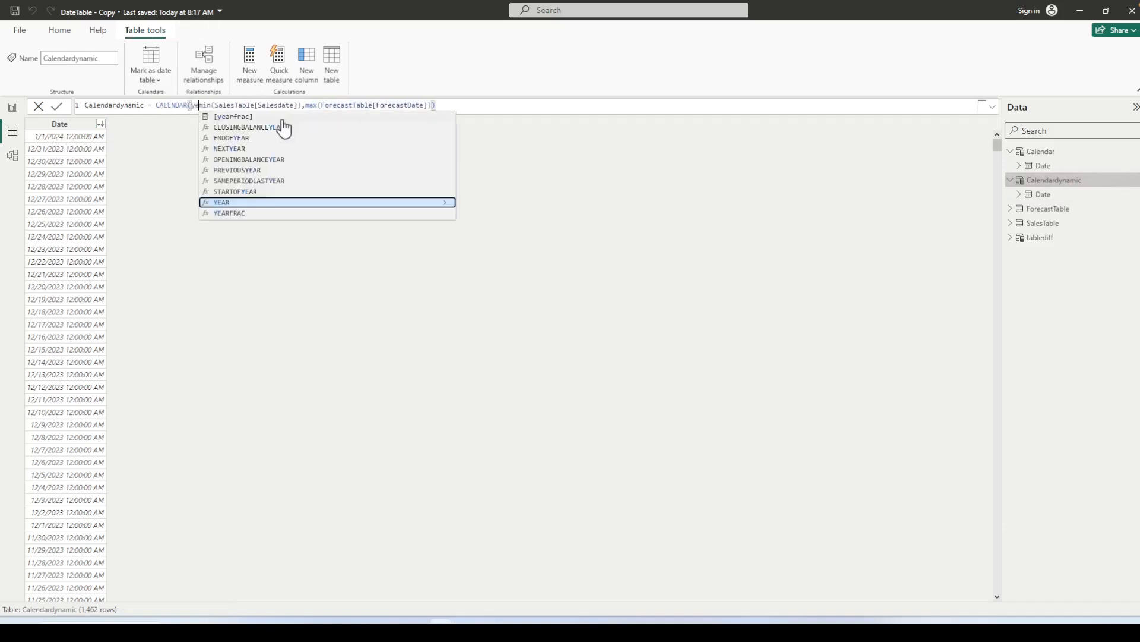
{"action": "type", "text": "("}
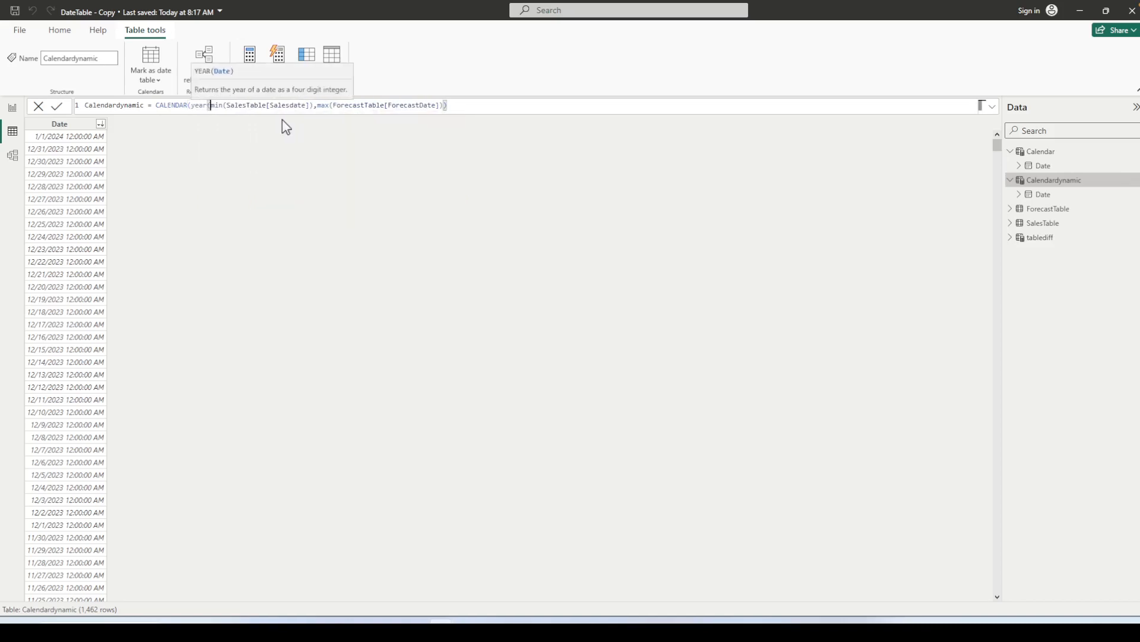
{"action": "left_click", "coordinate": [313, 107]}
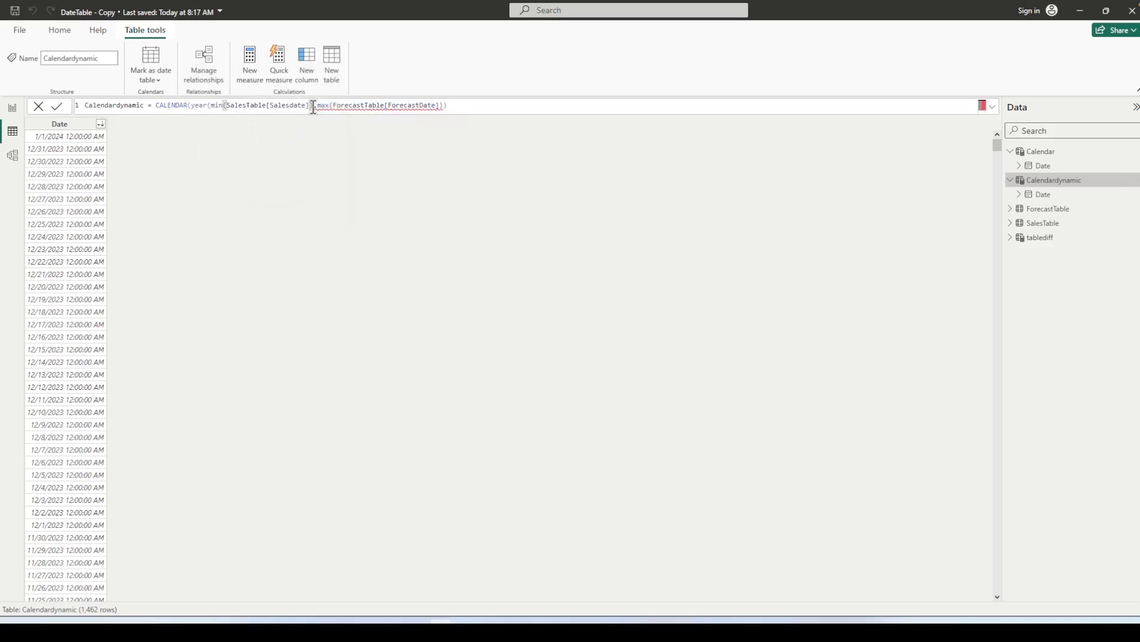
{"action": "type", "text": ")"}
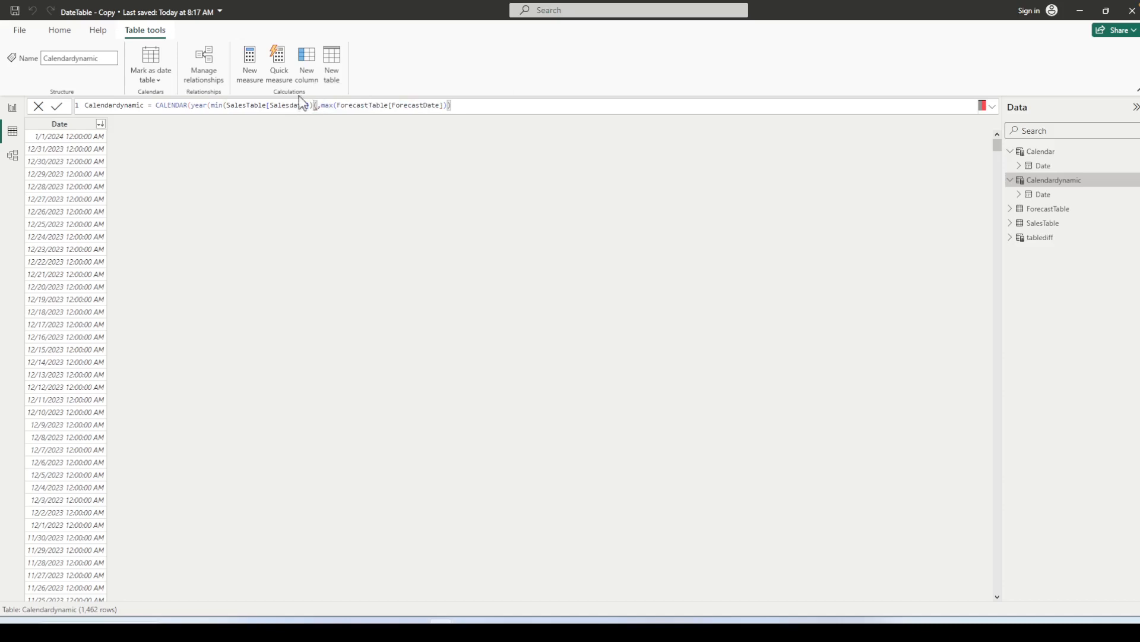
Step: Nest the start date's YEAR expression in a DATE function with month 1 and day 1
{"action": "left_click_drag", "start_coordinate": [191, 105], "coordinate": [207, 107]}
{"action": "type", "text": "date"}
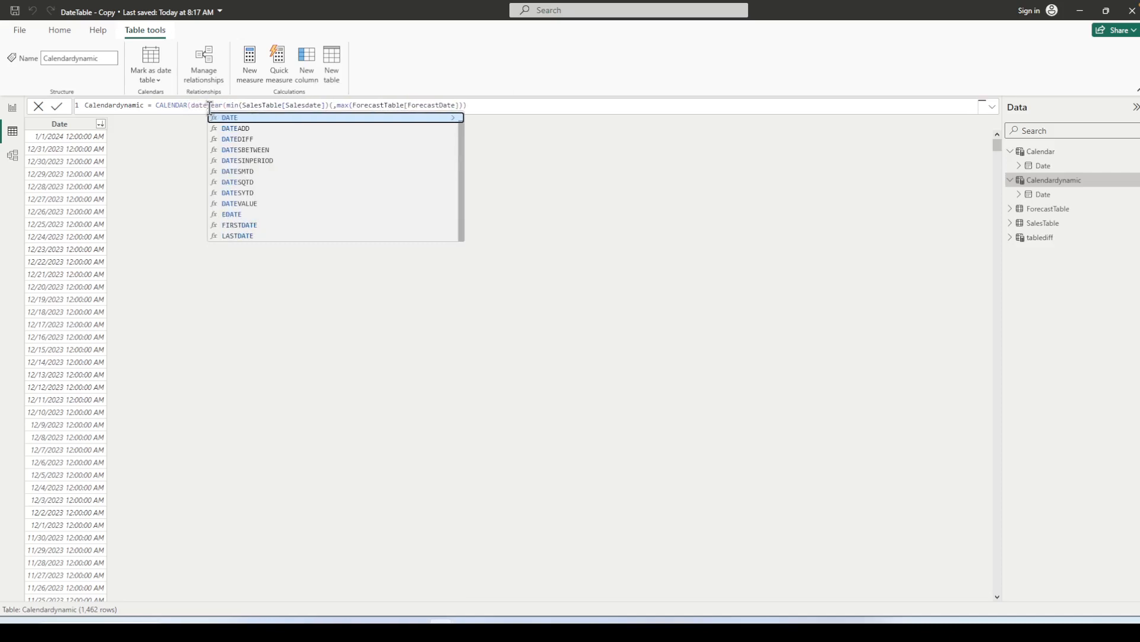
{"action": "type", "text": "("}
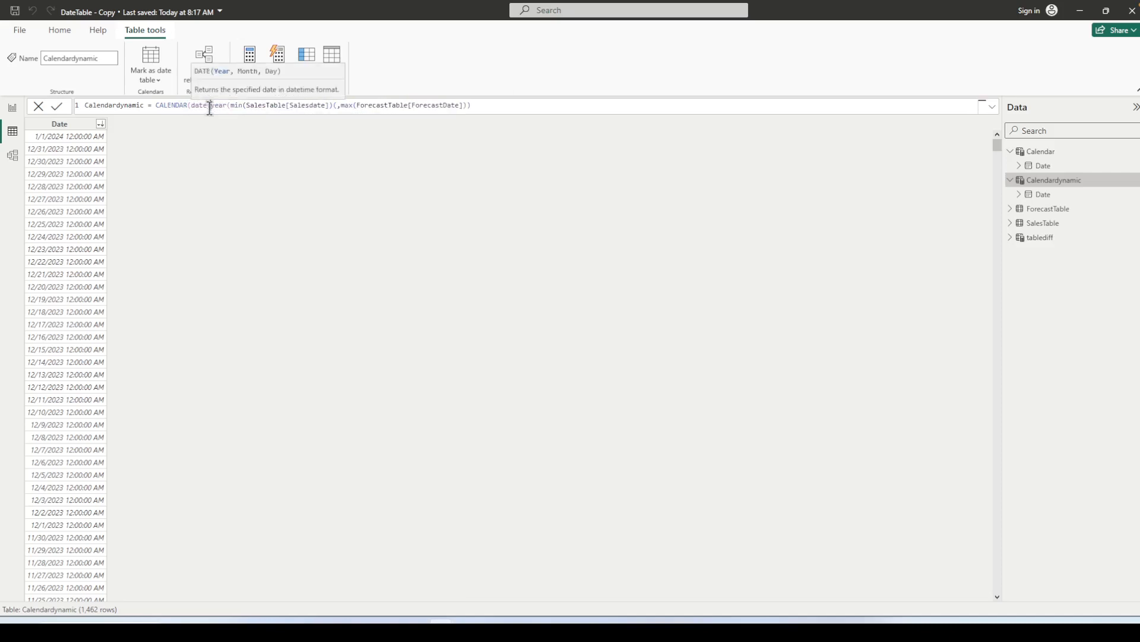
{"action": "left_click", "coordinate": [335, 106]}
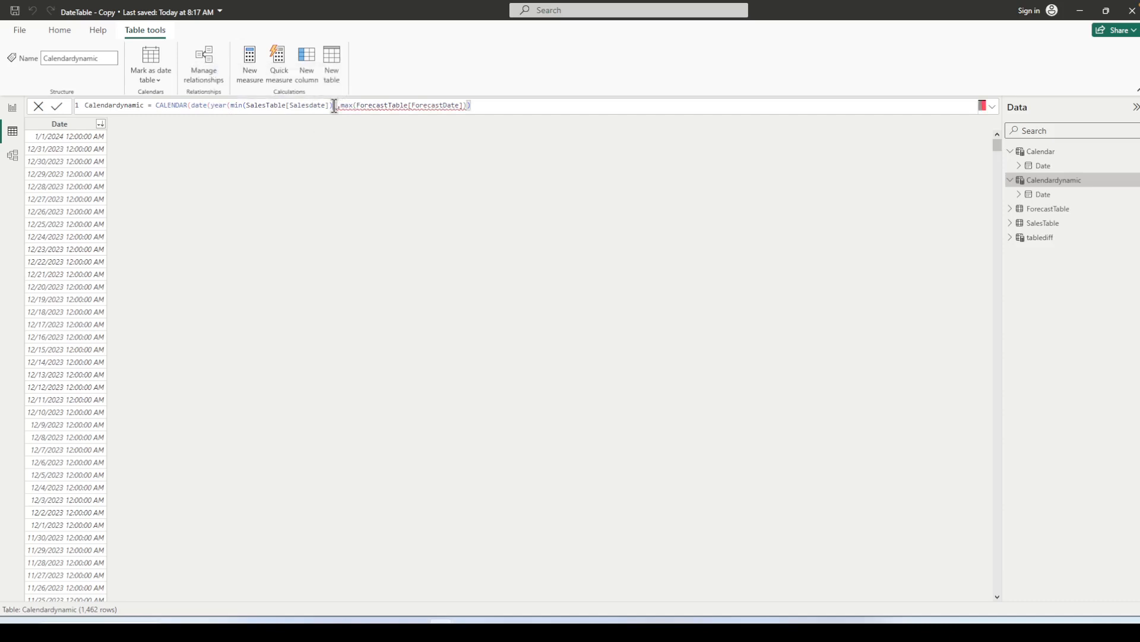
{"action": "type", "text": ",1,"}
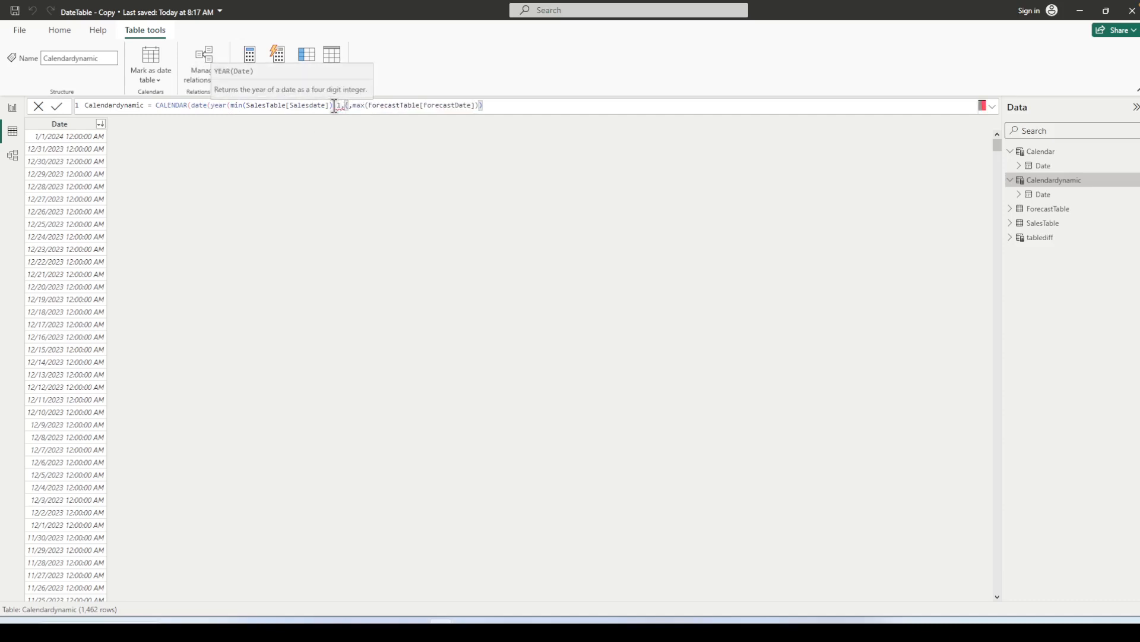
{"action": "type", "text": "1)"}
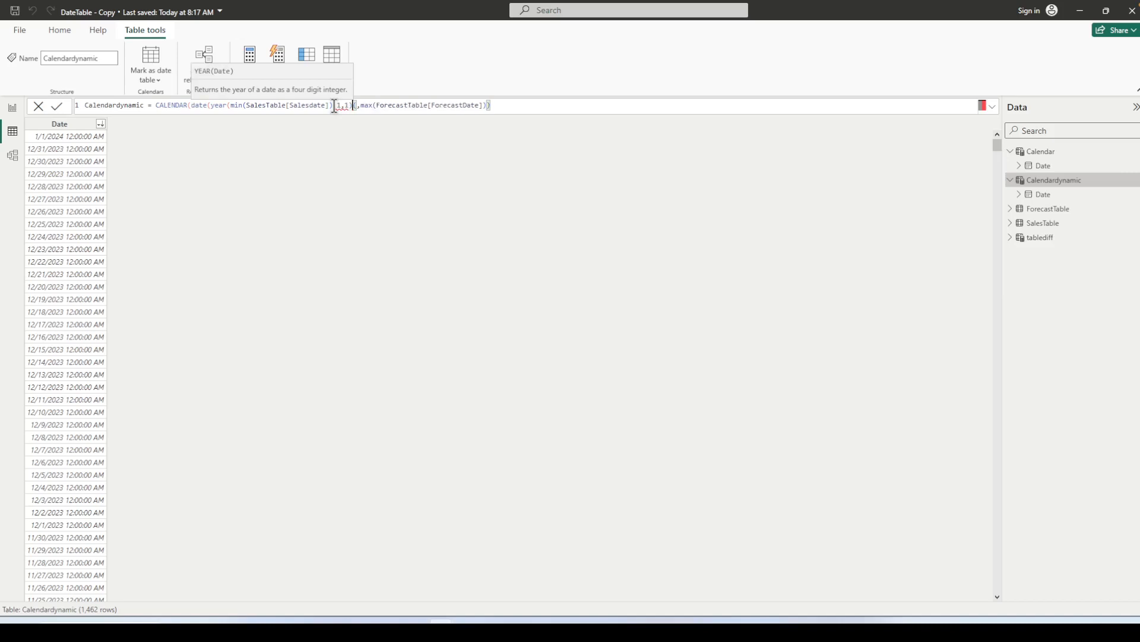
Step: Correct the commas and parentheses so the start date argument reads date(year(min(SalesTable[Salesdate])),1,1)
{"action": "left_click", "coordinate": [333, 105]}
{"action": "type", "text": ","}
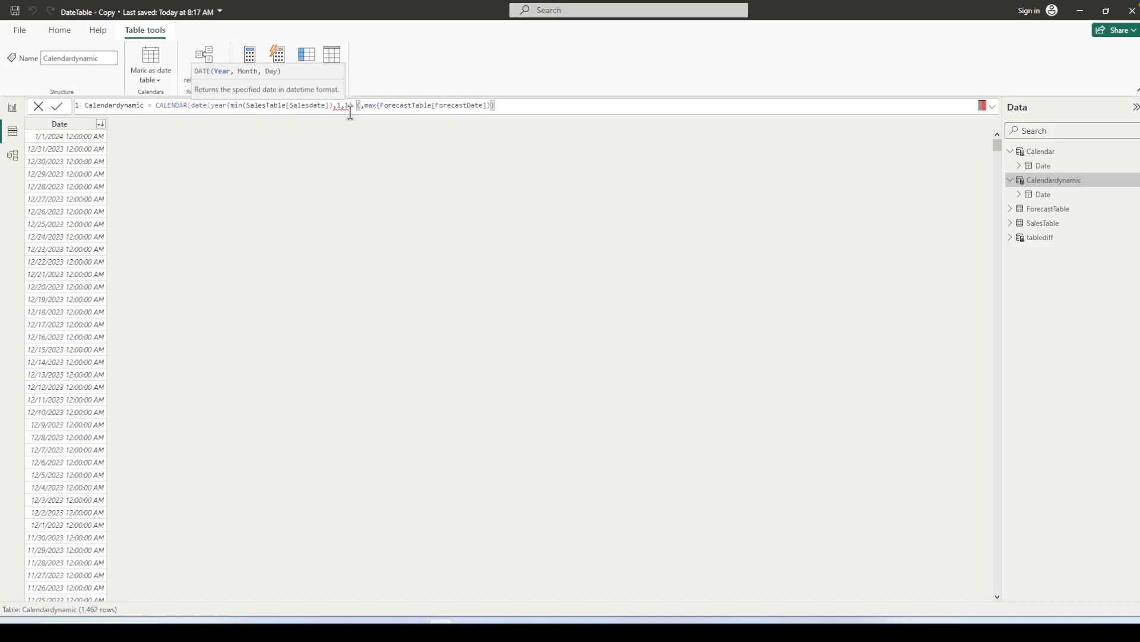
{"action": "mouse_move", "coordinate": [336, 108]}
{"action": "left_click", "coordinate": [334, 105]}
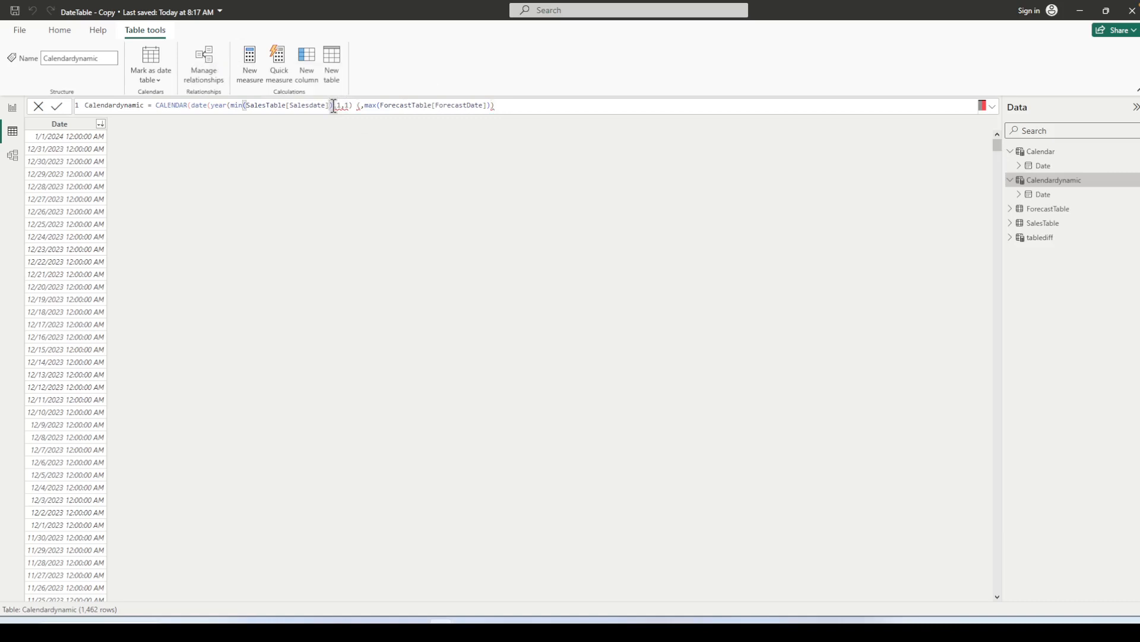
{"action": "type", "text": ")"}
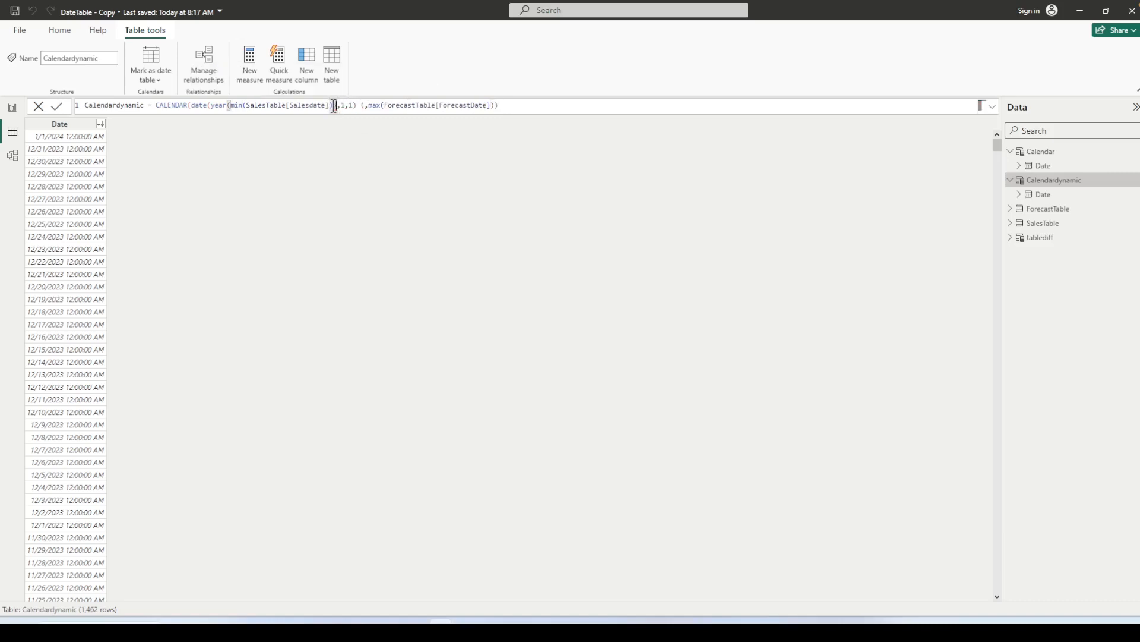
{"action": "left_click", "coordinate": [366, 106]}
{"action": "key", "text": "BackSpace"}
{"action": "key", "text": "ctrl+z"}
{"action": "key", "text": "BackSpace"}
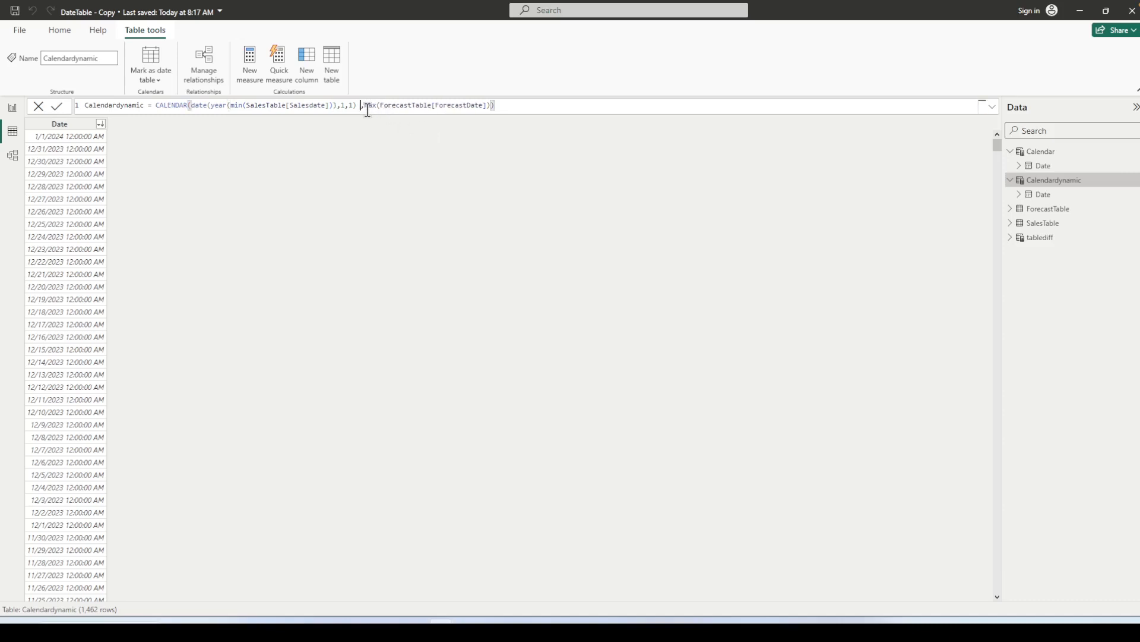
Step: Nest the end date argument for ForecastTable[ForecastDate] in DATE and YEAR functions
{"action": "type", "text": "Date"}
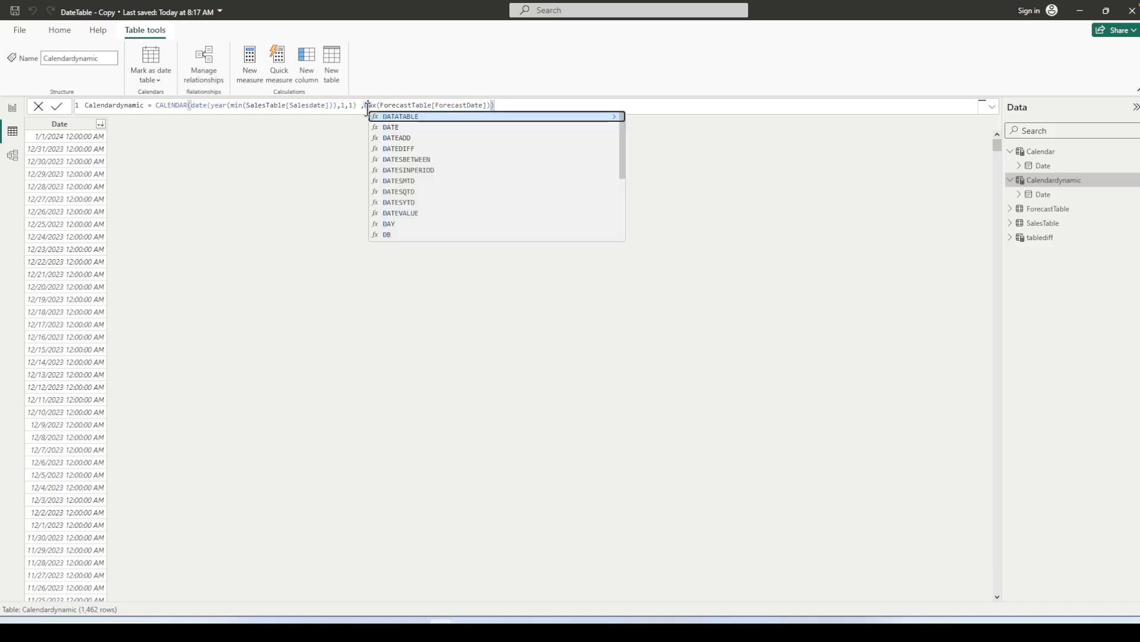
{"action": "type", "text": "("}
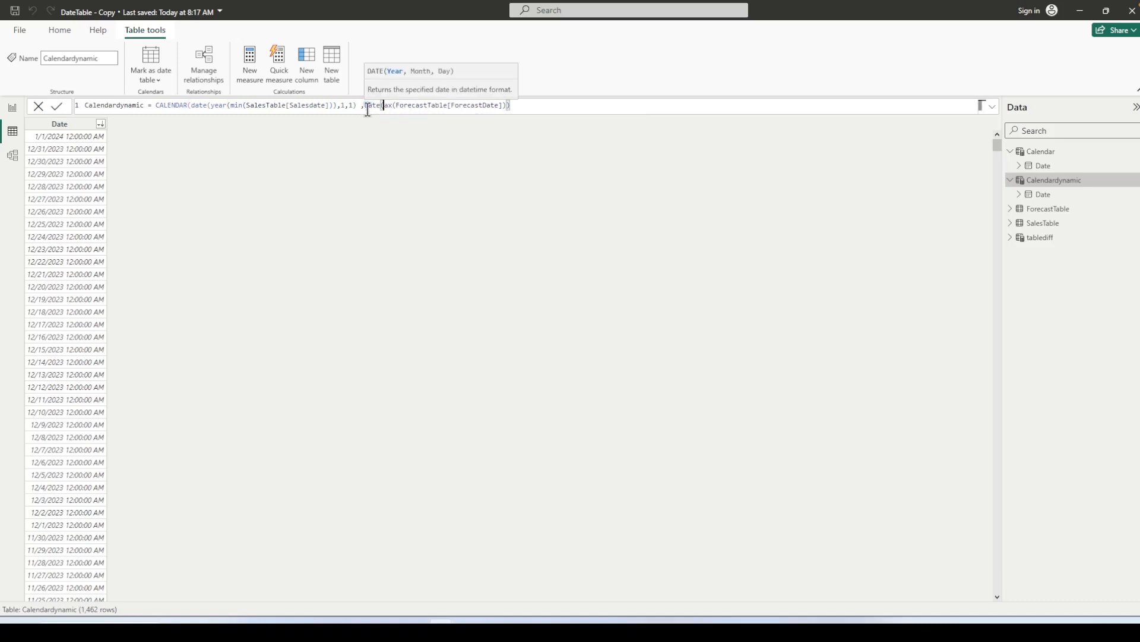
{"action": "type", "text": "year"}
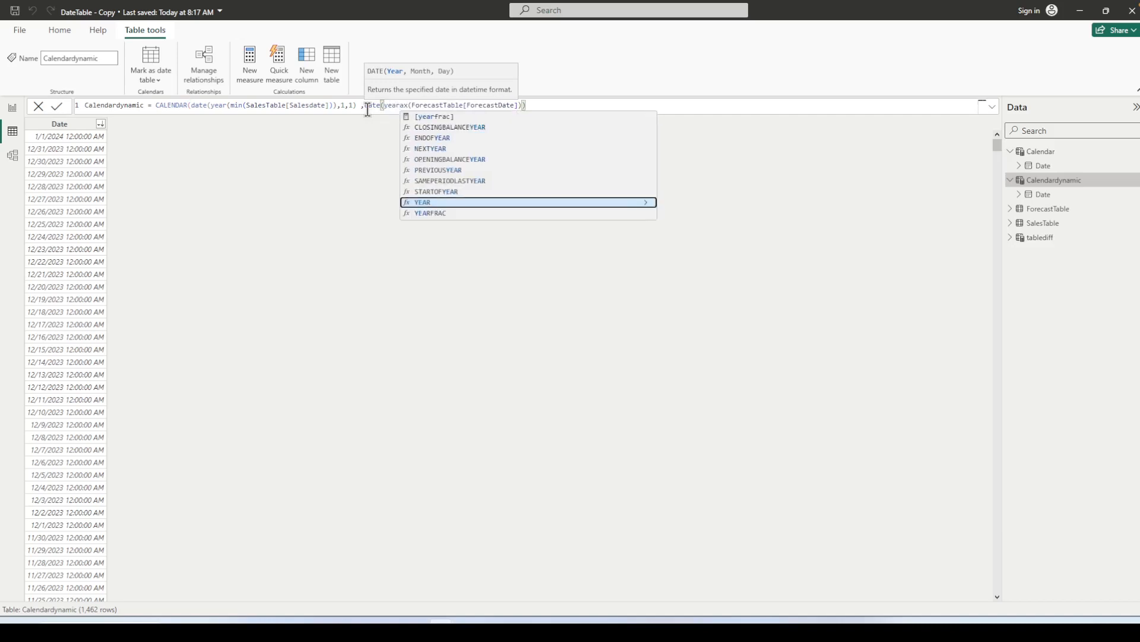
{"action": "type", "text": "("}
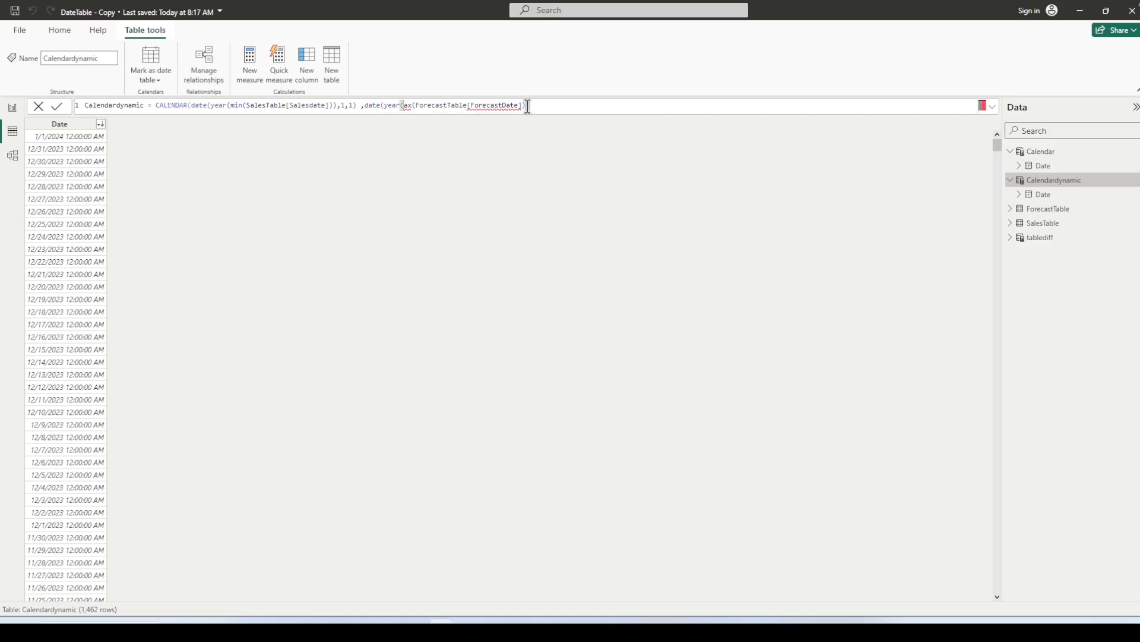
{"action": "type", "text": "),"}
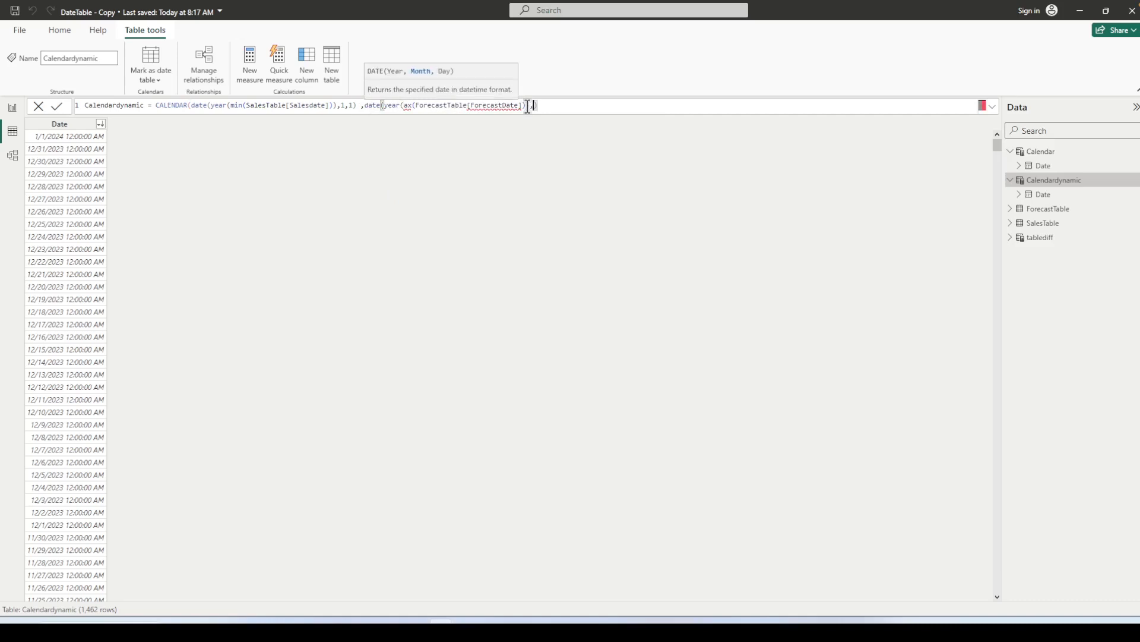
Step: Complete the end date argument as date(year(max(ForecastTable[ForecastDate])),1,1) and commit the Calendardynamic formula
{"action": "left_click", "coordinate": [406, 106]}
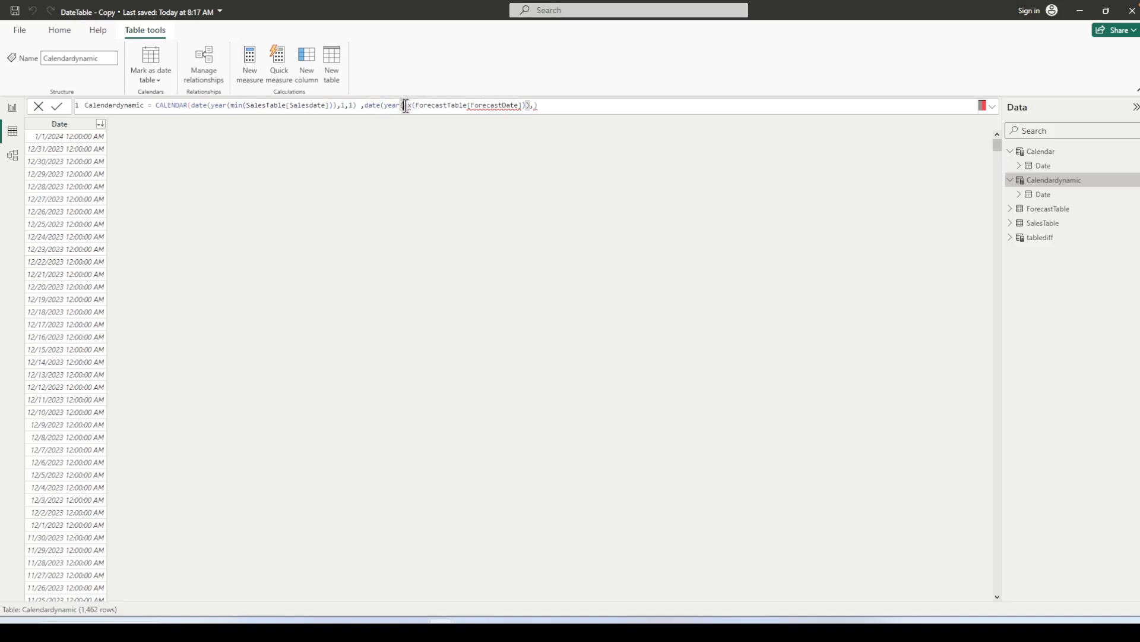
{"action": "type", "text": "ma"}
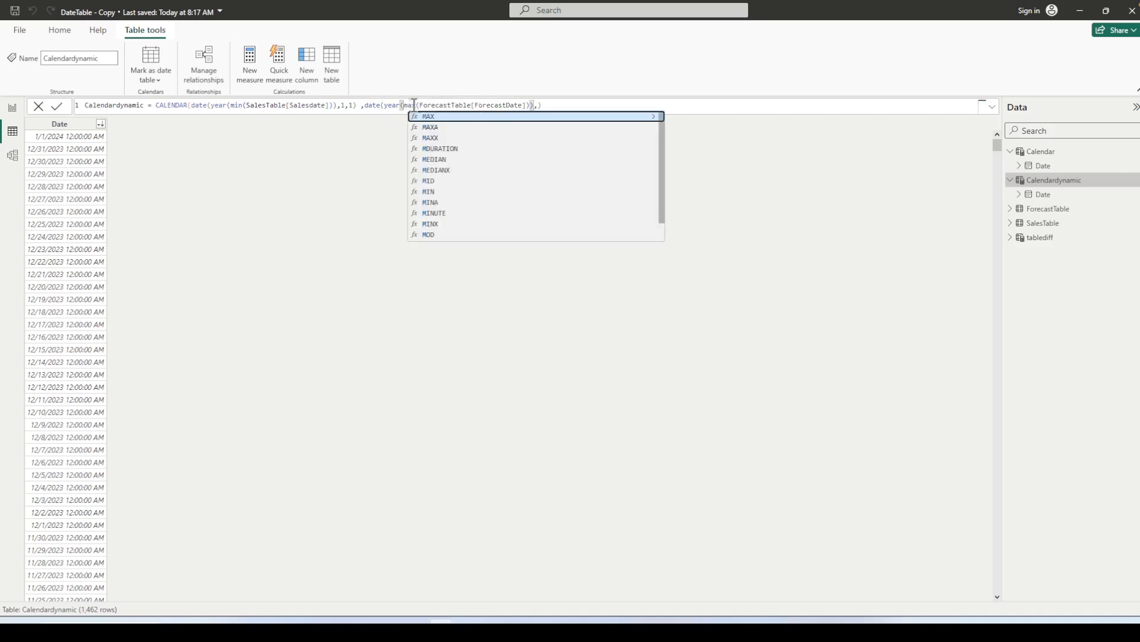
{"action": "left_click", "coordinate": [486, 106]}
{"action": "double_click", "coordinate": [499, 105]}
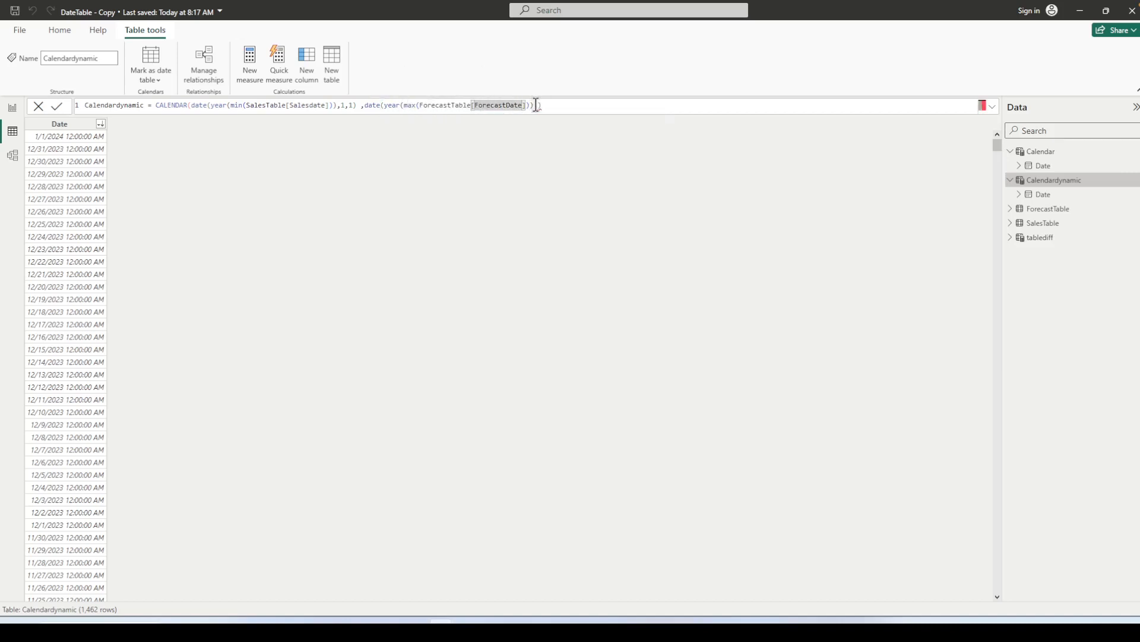
{"action": "left_click", "coordinate": [536, 106]}
{"action": "type", "text": ",1)"}
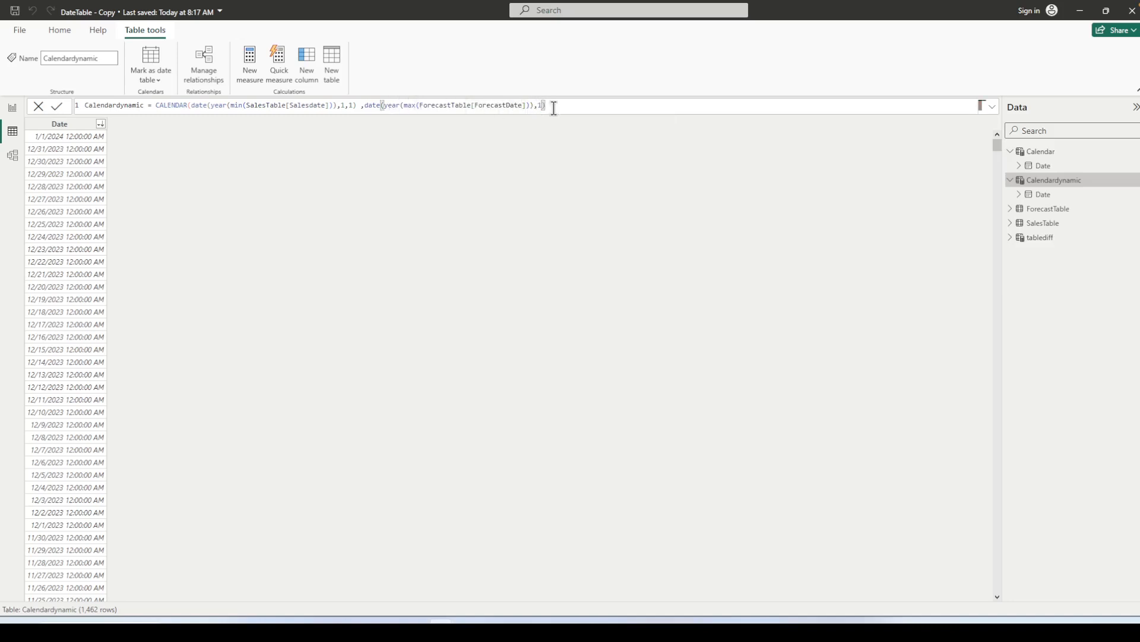
{"action": "type", "text": ",1)"}
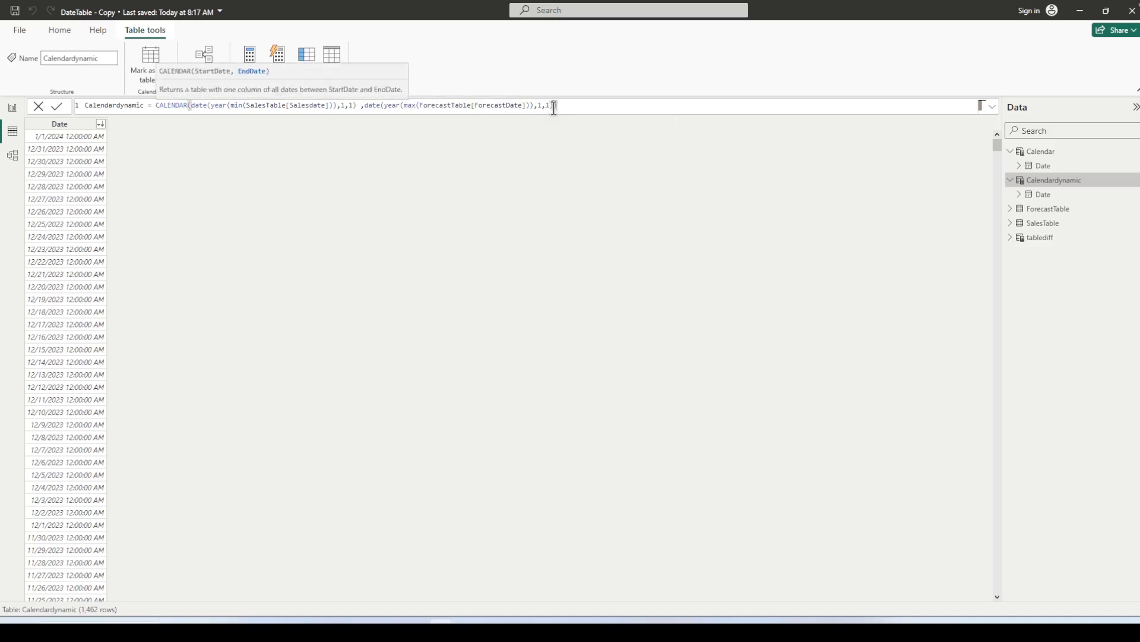
{"action": "left_click", "coordinate": [57, 107]}
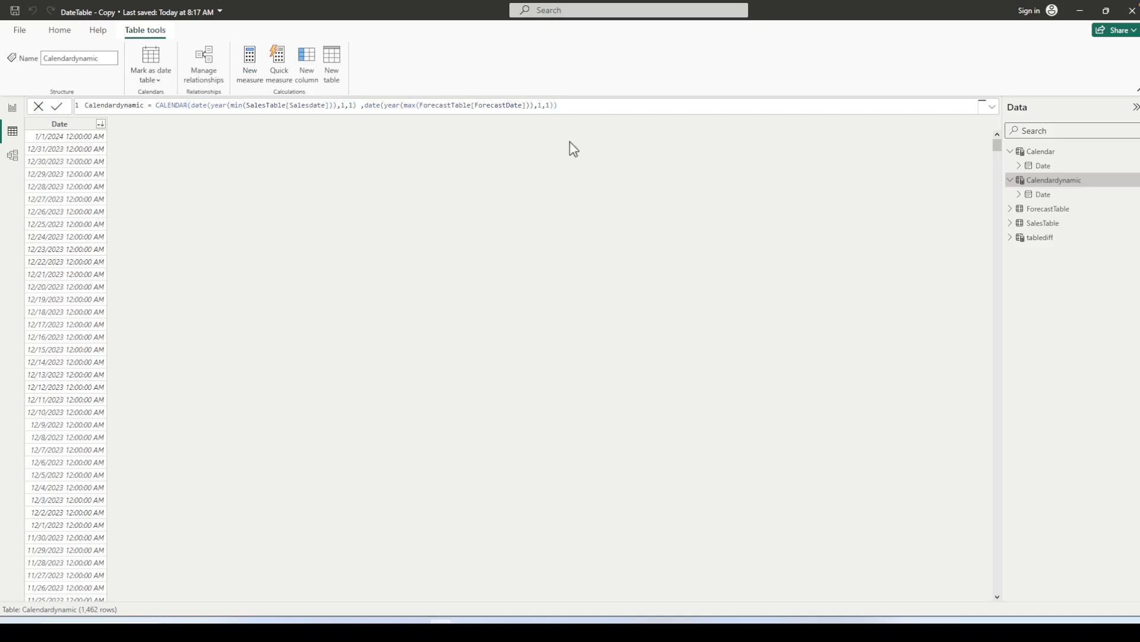
Step: Check the earliest and latest dates in Calendardynamic by sorting its Date column ascending and back to descending
{"action": "left_click", "coordinate": [101, 123]}
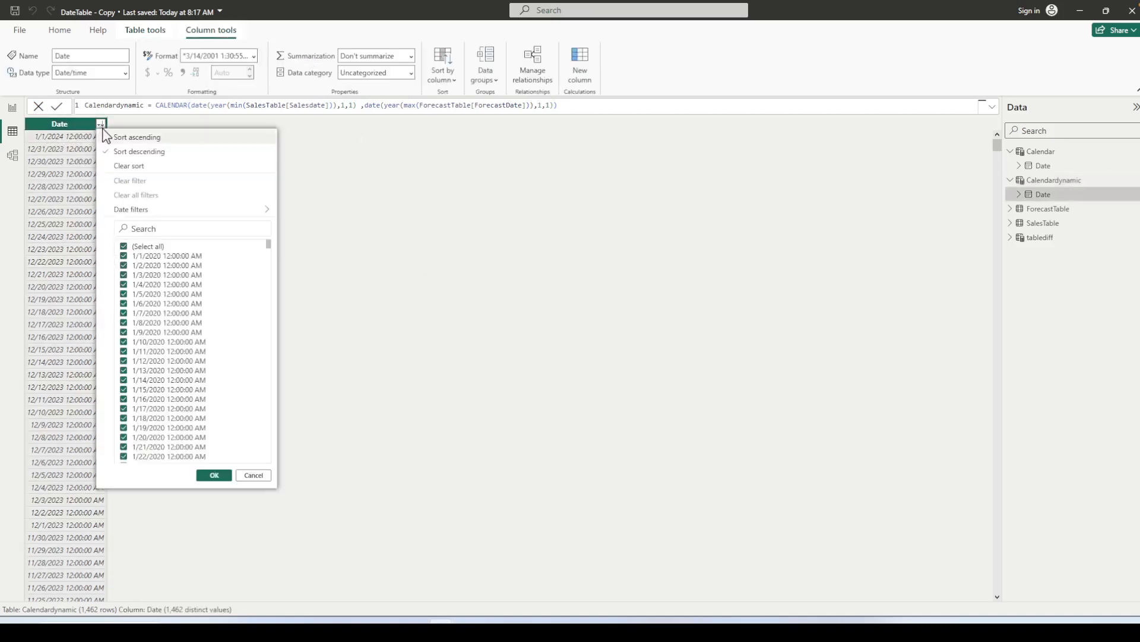
{"action": "left_click", "coordinate": [146, 142]}
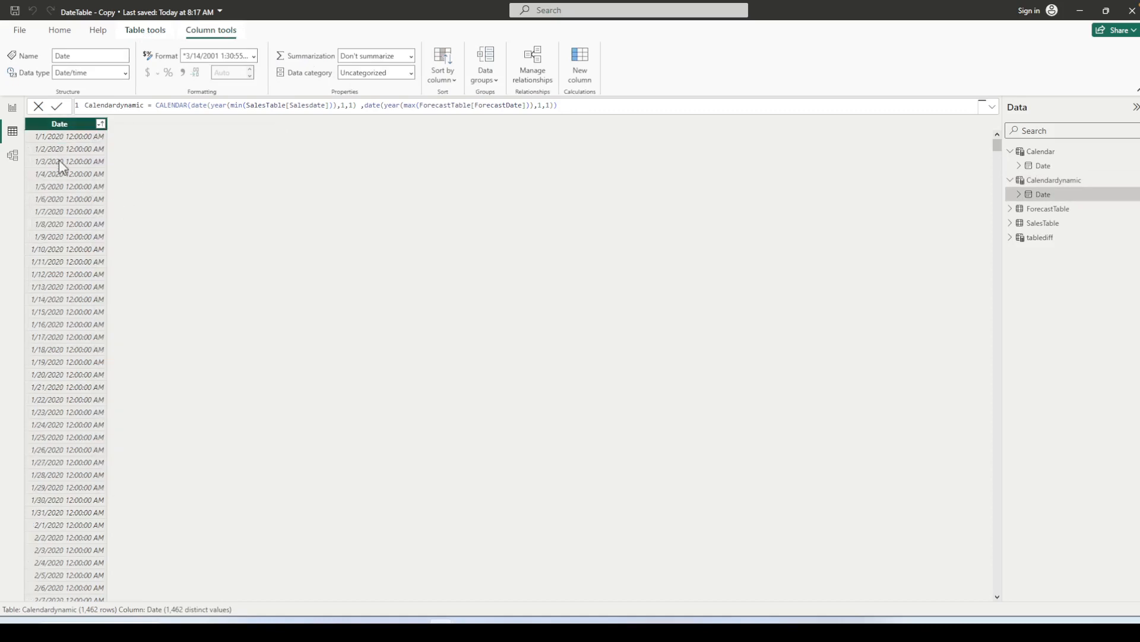
{"action": "left_click", "coordinate": [101, 124]}
{"action": "left_click", "coordinate": [138, 153]}
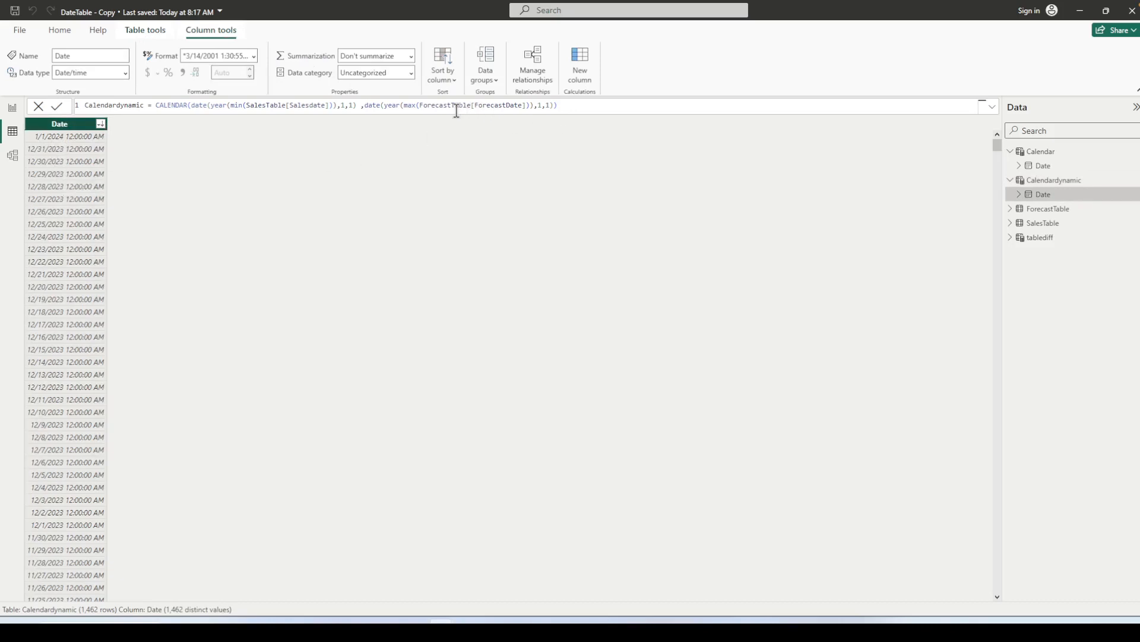
{"action": "left_click", "coordinate": [535, 106]}
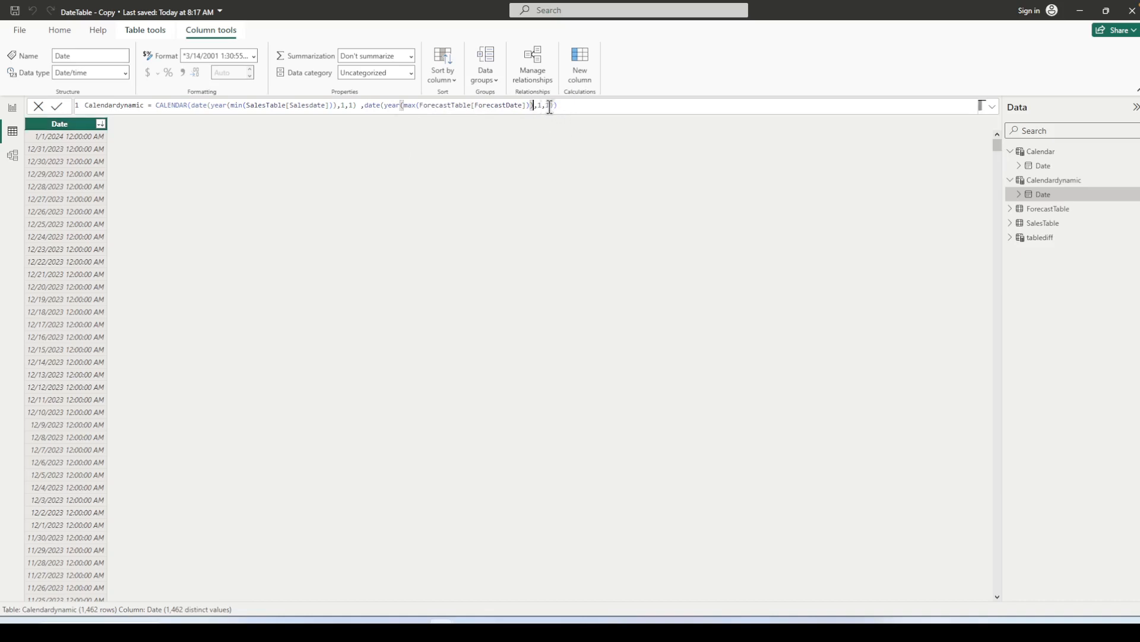
{"action": "left_click", "coordinate": [557, 107]}
{"action": "key", "text": "BackSpace"}
{"action": "left_click", "coordinate": [12, 108]}
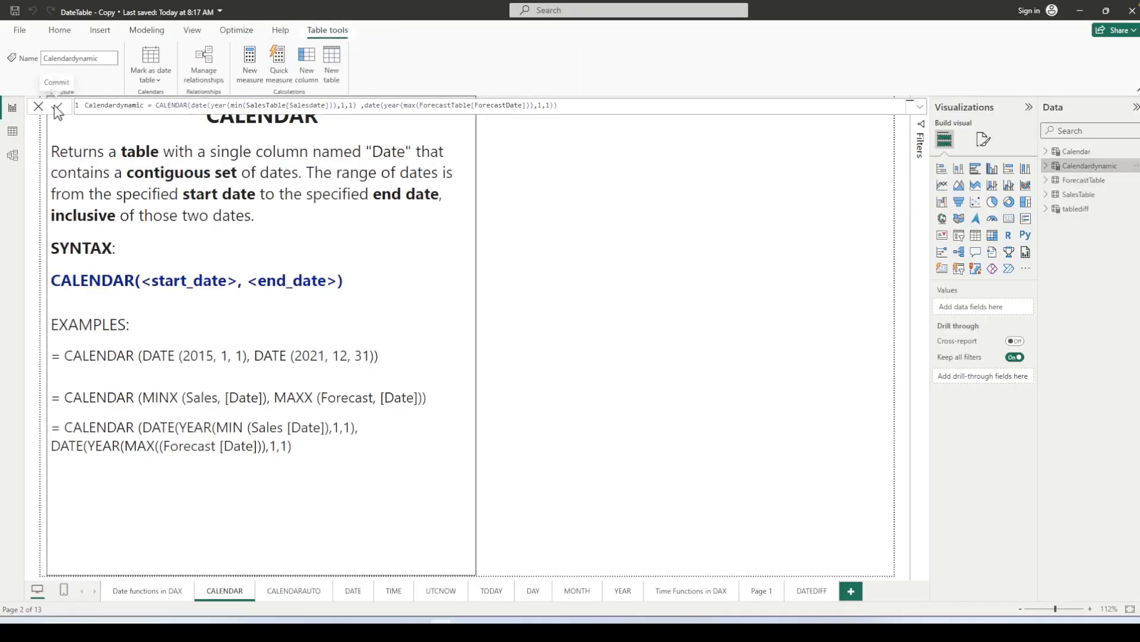
{"action": "left_click", "coordinate": [12, 131]}
Step: Change the end date argument of Calendardynamic to date(year(max(ForecastTable[ForecastDate])),12,31) and commit the formula
{"action": "left_click", "coordinate": [1059, 184]}
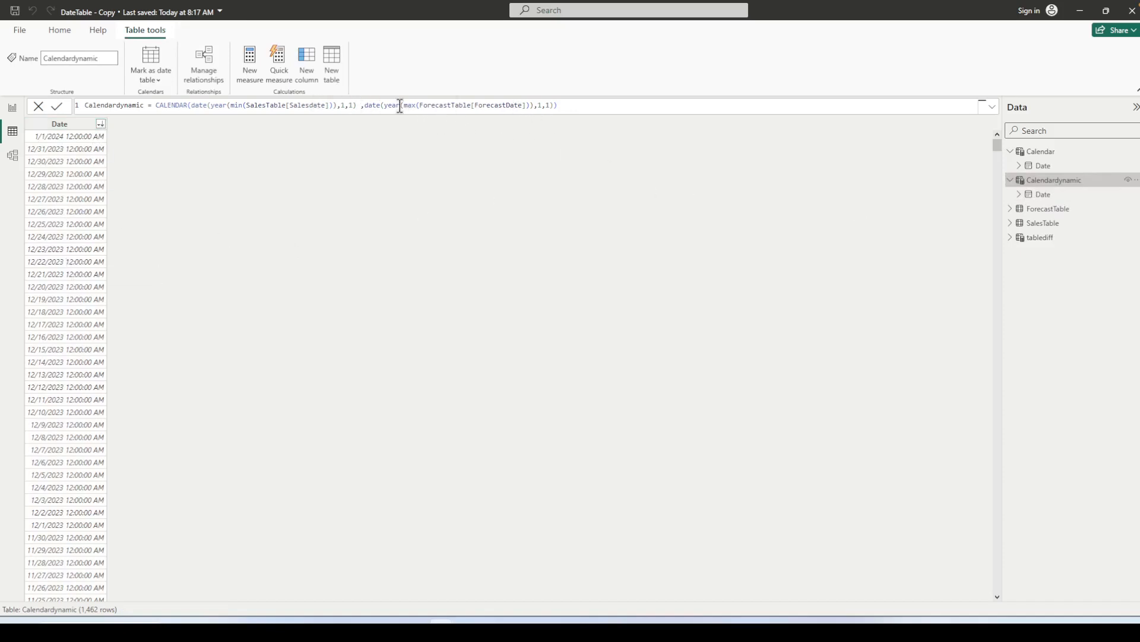
{"action": "left_click", "coordinate": [541, 105]}
{"action": "type", "text": "2"}
{"action": "left_click", "coordinate": [552, 107]}
{"action": "type", "text": "3"}
{"action": "left_click_drag", "start_coordinate": [356, 105], "coordinate": [215, 106]}
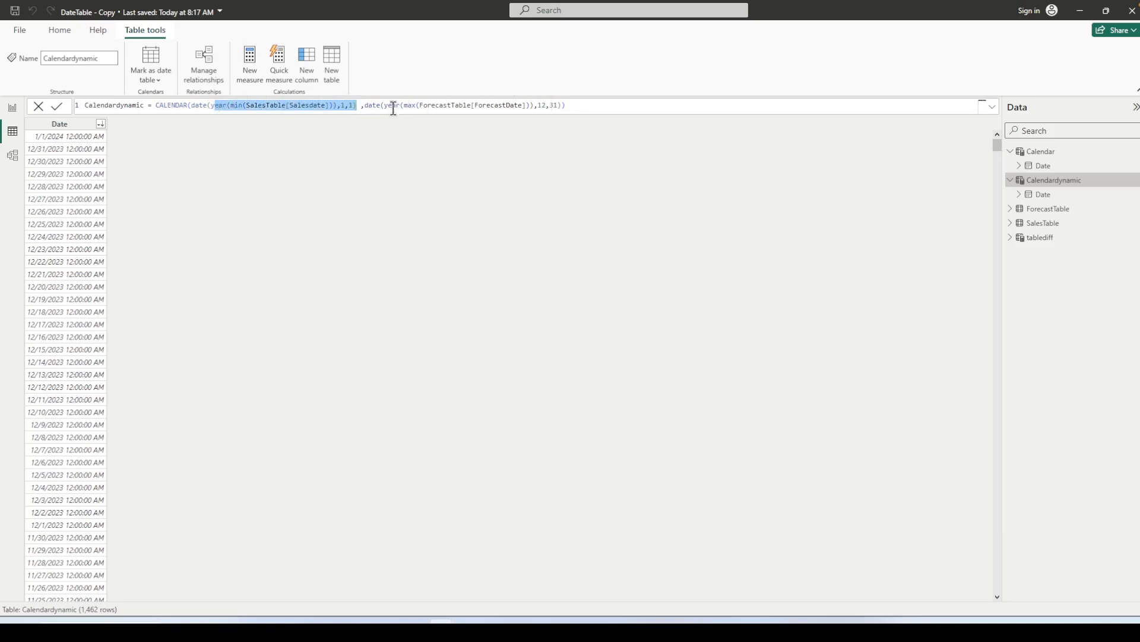
{"action": "left_click", "coordinate": [56, 107]}
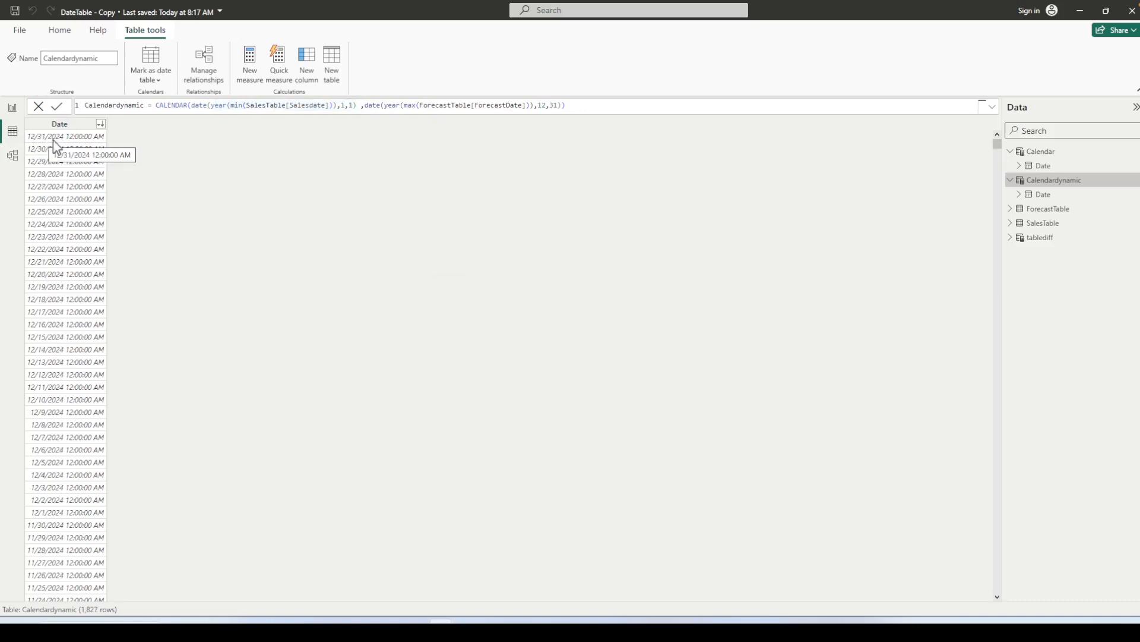
Step: Change the end date in the last example on the CALENDAR report page to DATE(YEAR(MAX((Forecast [Date])),12,31) and save the file
{"action": "left_click", "coordinate": [13, 108]}
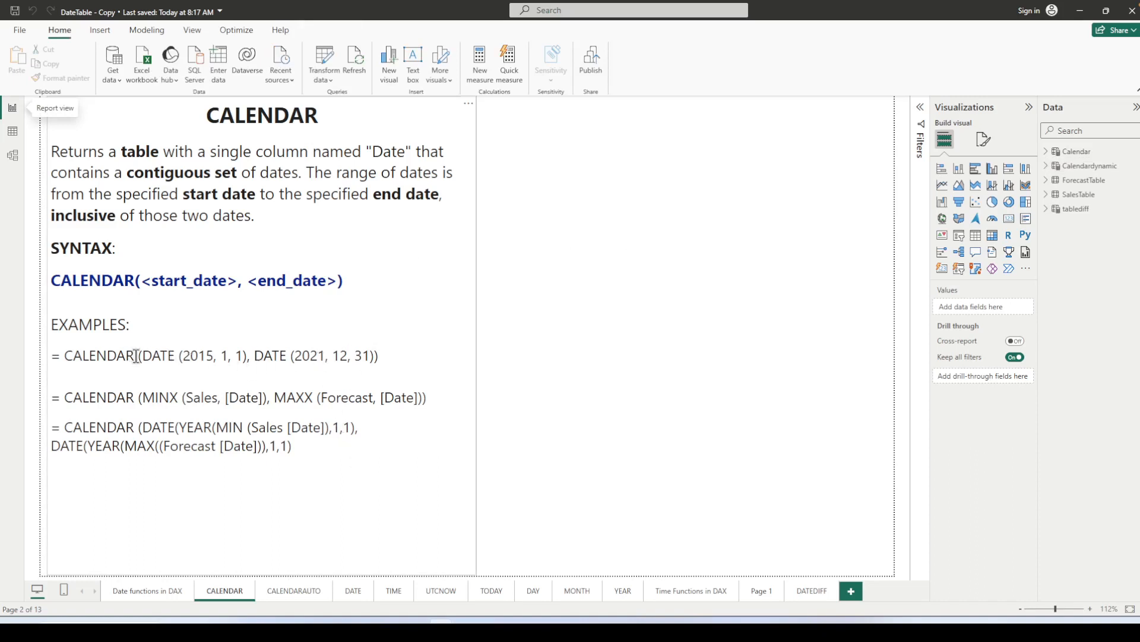
{"action": "left_click_drag", "start_coordinate": [437, 398], "coordinate": [70, 399]}
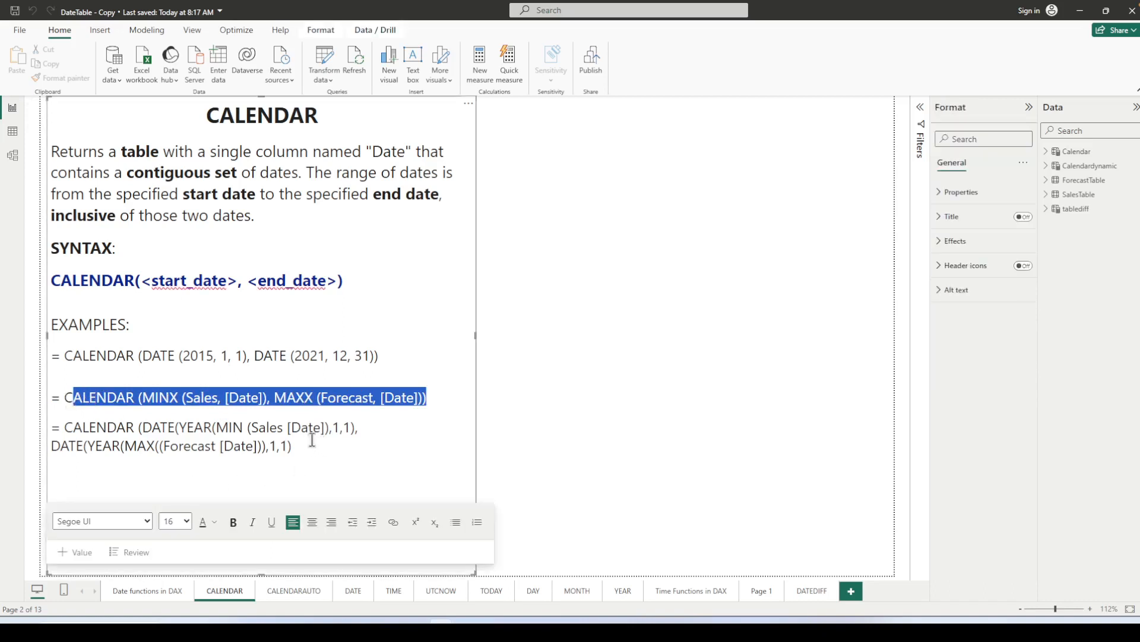
{"action": "left_click", "coordinate": [276, 446]}
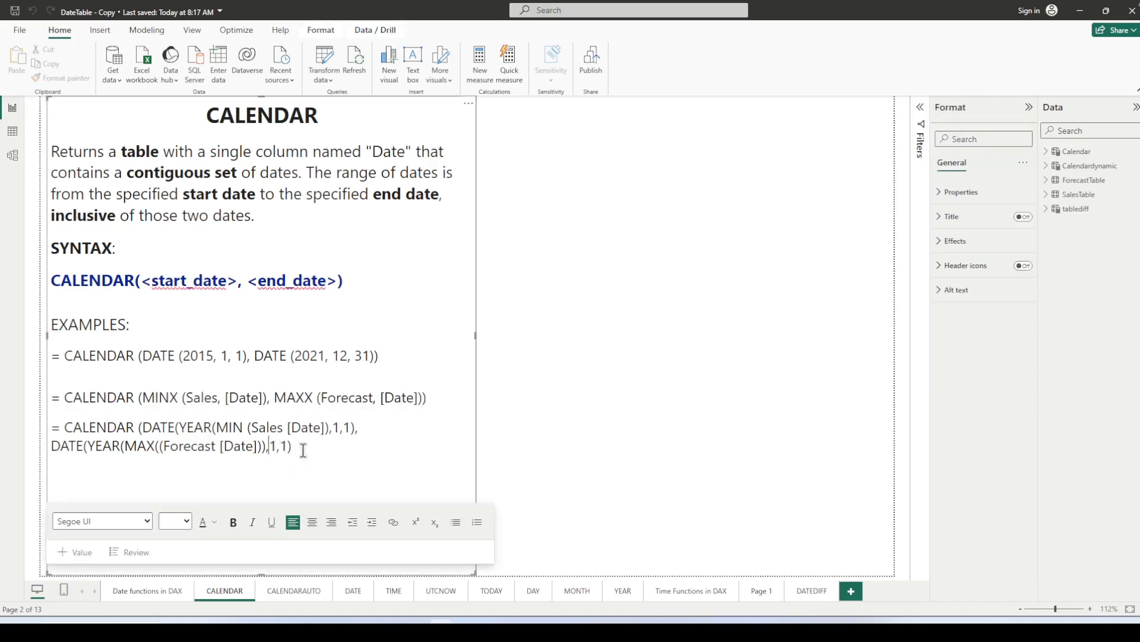
{"action": "type", "text": "2"}
{"action": "left_click", "coordinate": [289, 449]}
{"action": "type", "text": "3"}
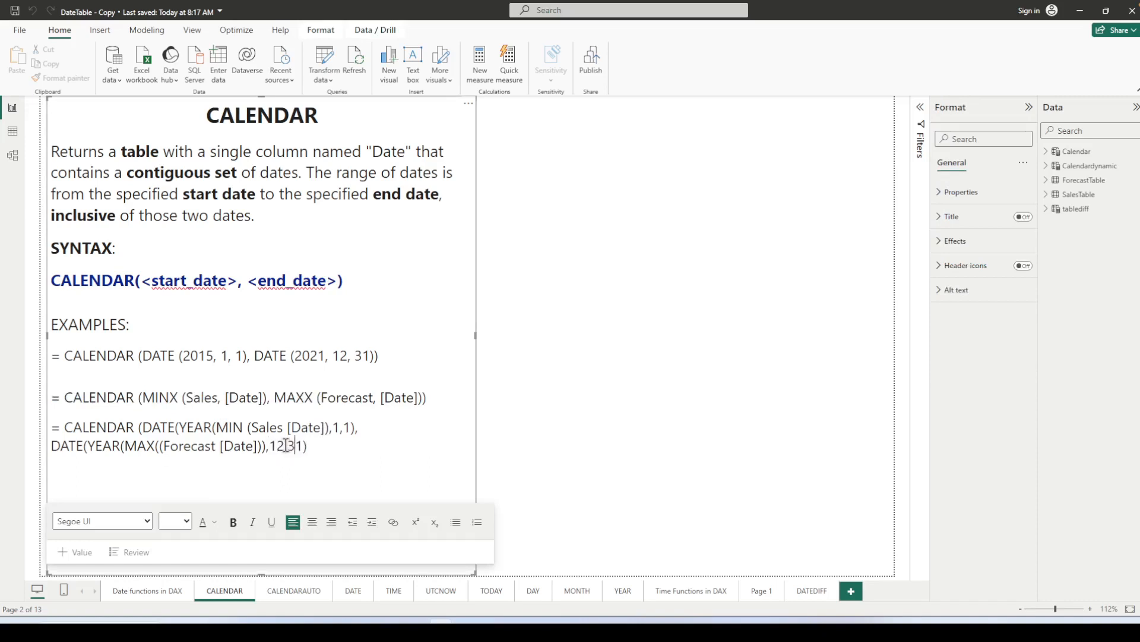
{"action": "left_click", "coordinate": [15, 12]}
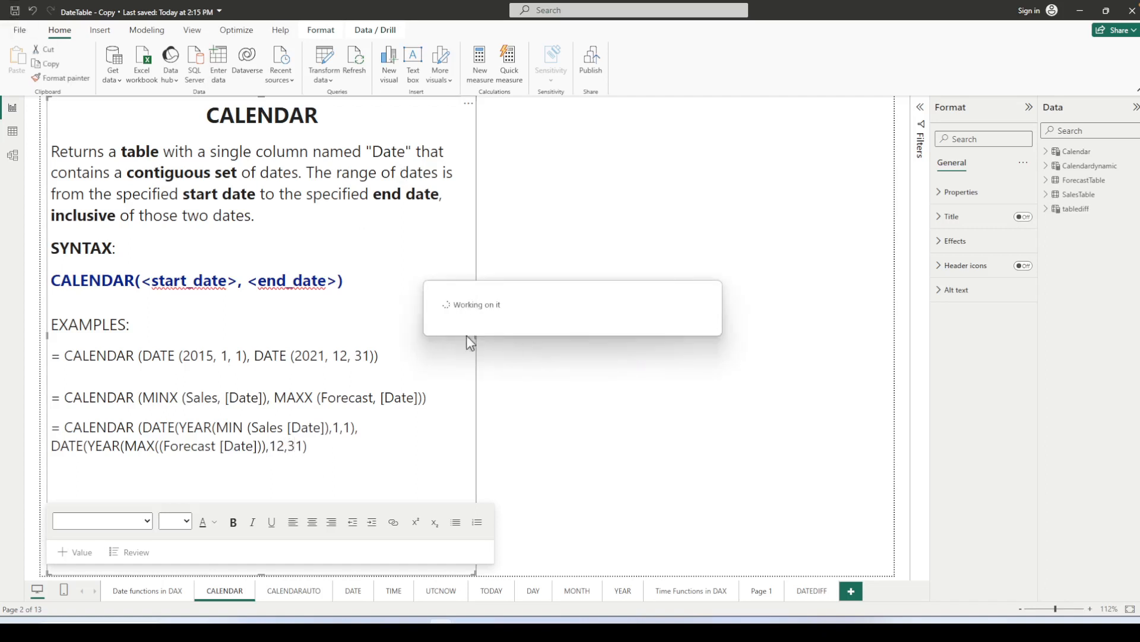